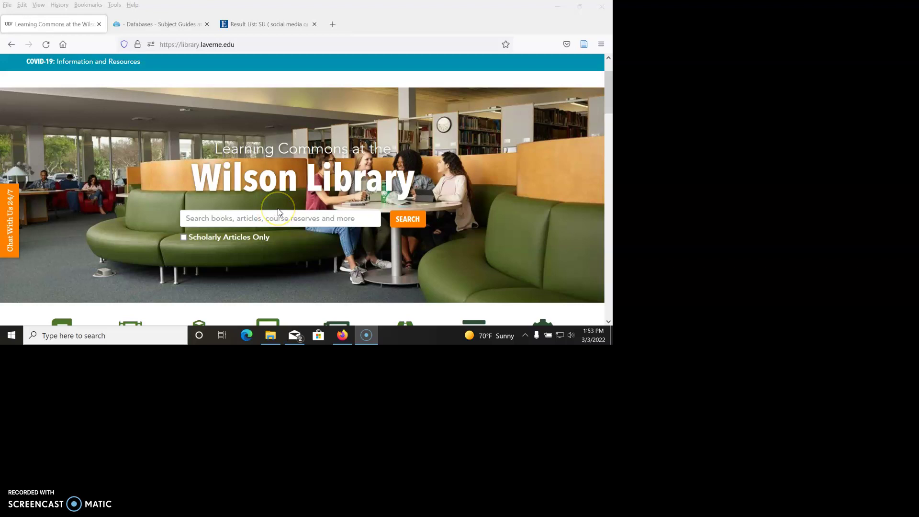
Open EBSCOHost from the popular databases listed on the Wilson Library's databases page
left_click(289, 212)
scroll(300, 206, "down", 1)
scroll(302, 205, "down", 1)
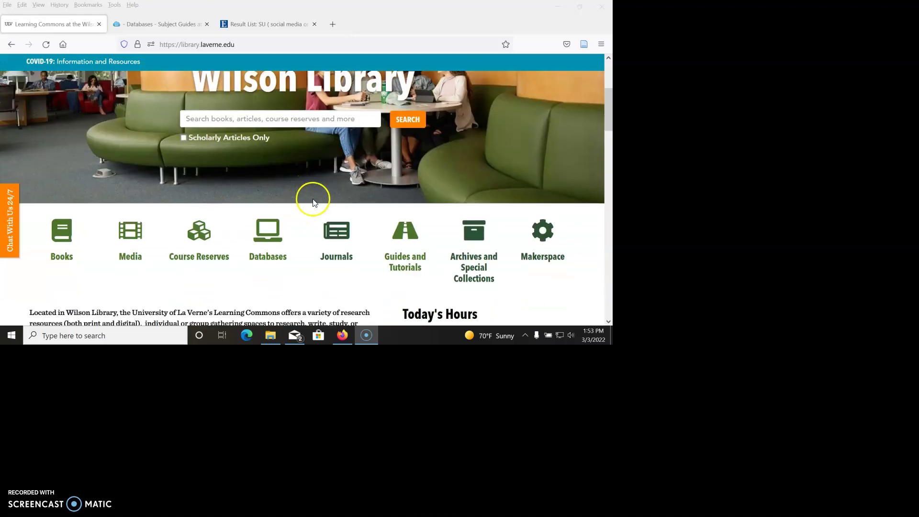
left_click(262, 240)
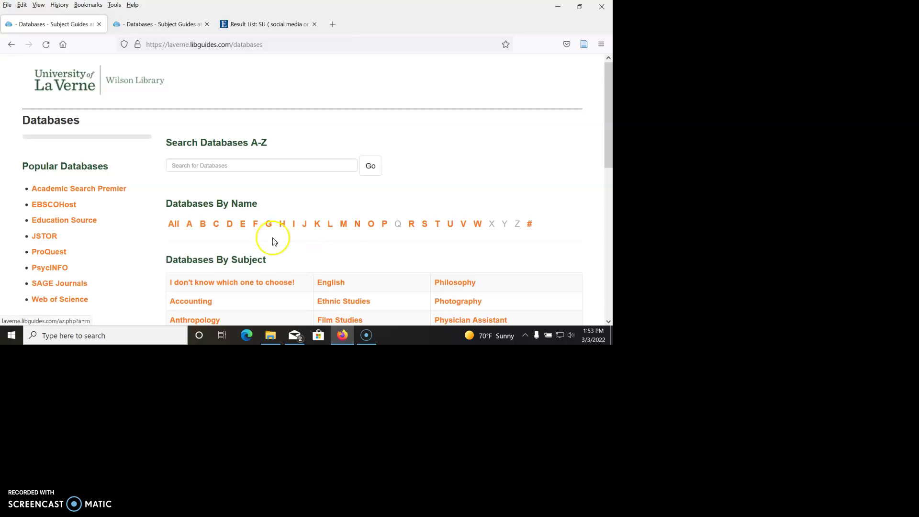
left_click(54, 205)
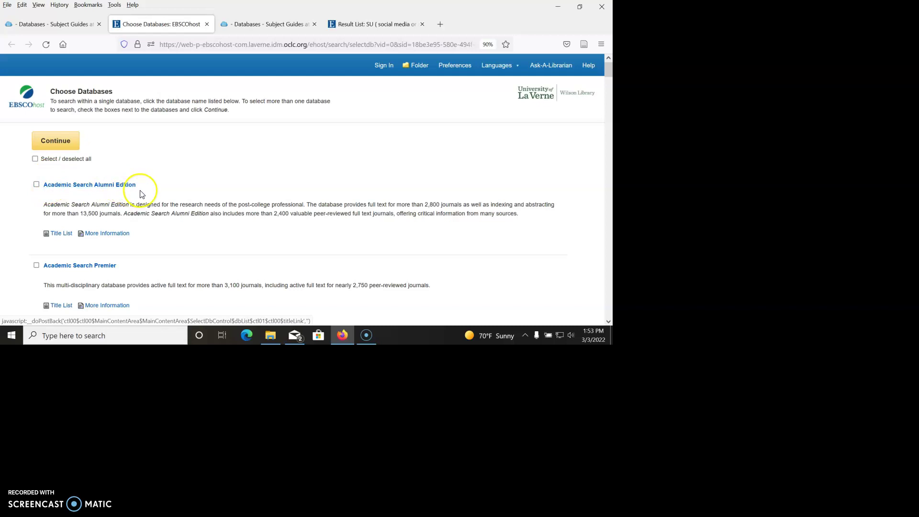
Select the Academic Search Premier, Education Source and ERIC databases for the search
scroll(140, 190, "down", 2)
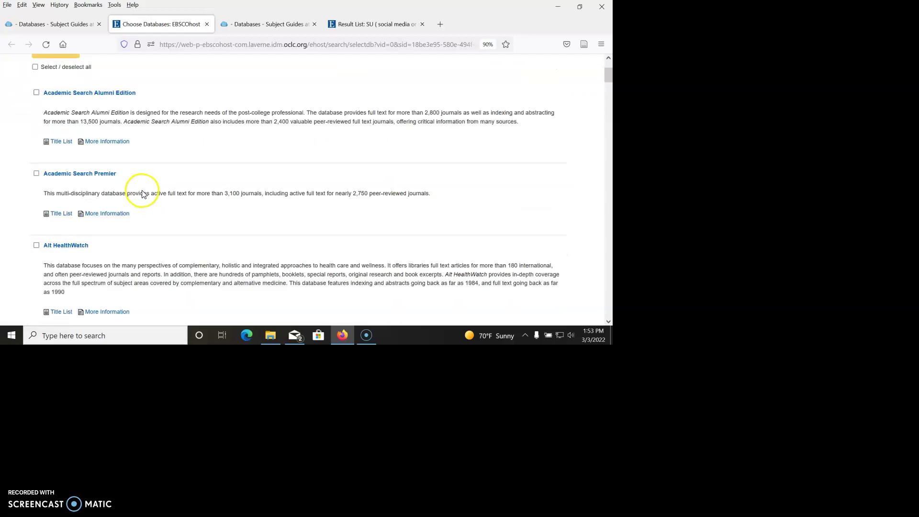
left_click(36, 174)
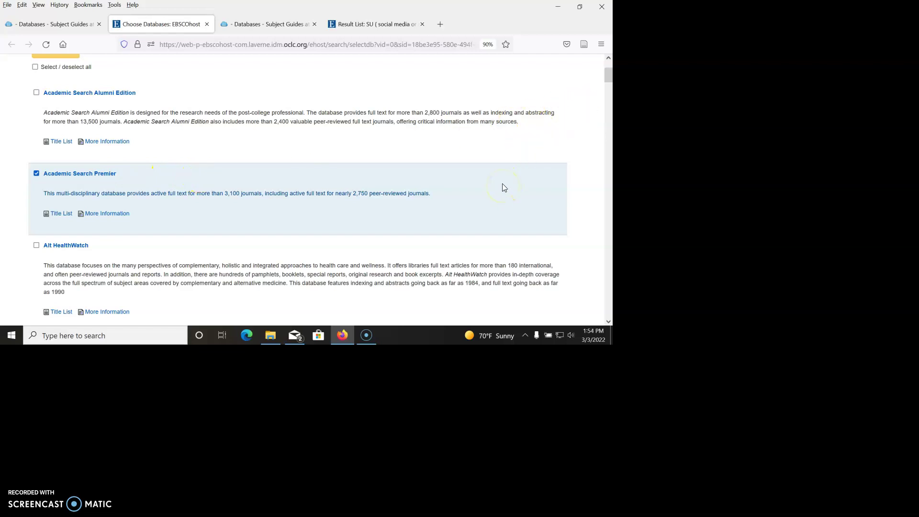
scroll(504, 186, "down", 15)
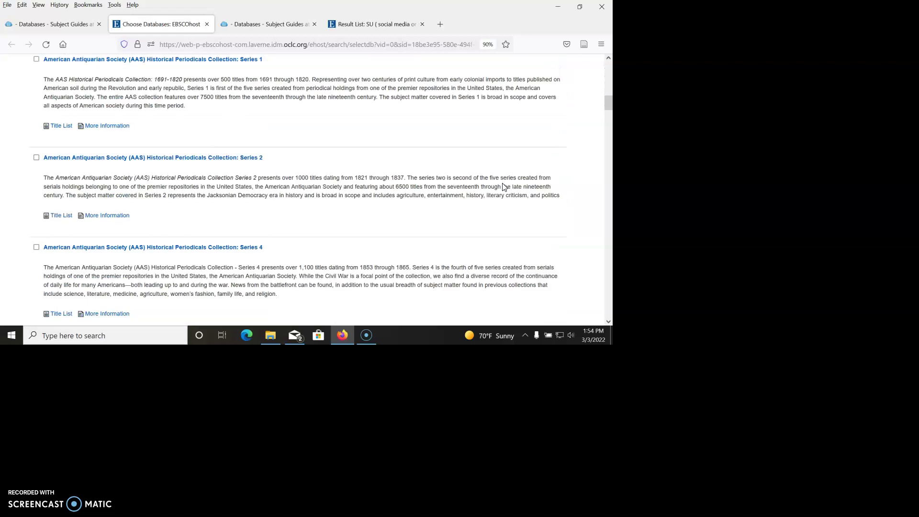
scroll(504, 187, "down", 15)
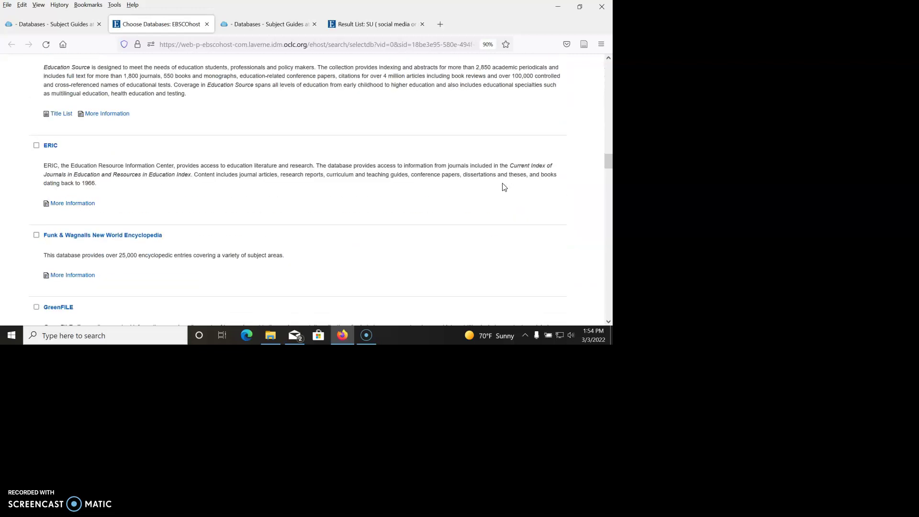
scroll(504, 187, "up", 4)
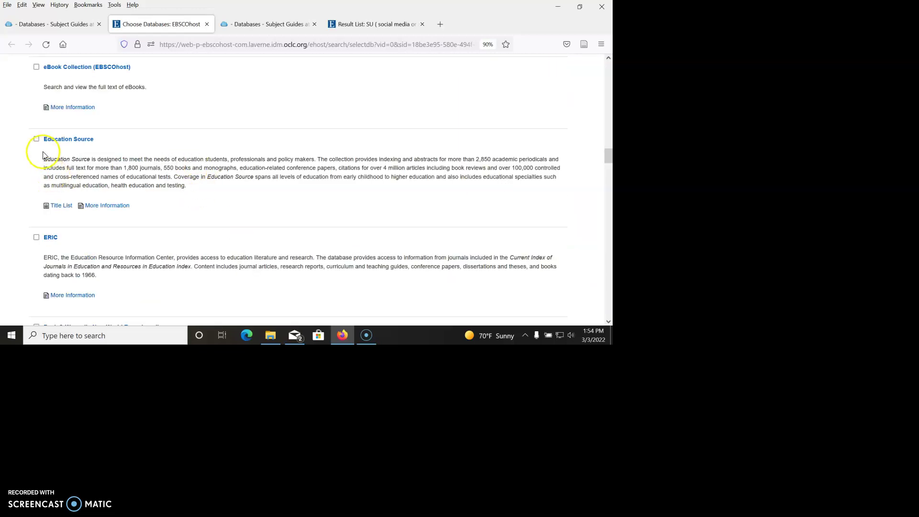
left_click(36, 140)
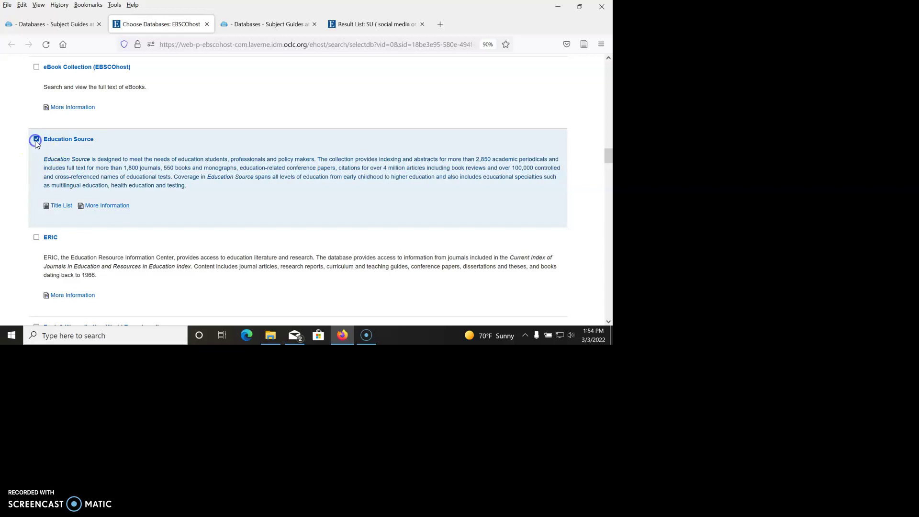
left_click(37, 237)
scroll(524, 93, "down", 2)
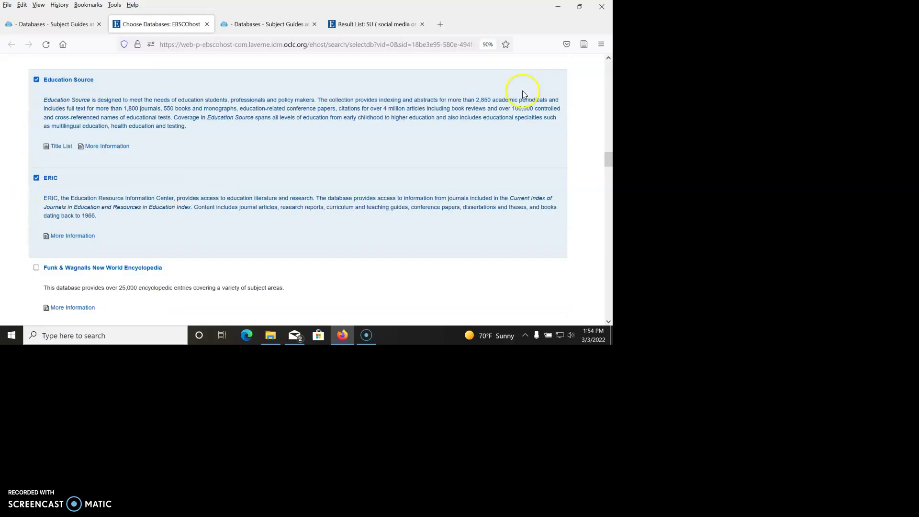
Add APA PsycArticles and APA PsycInfo to the selected databases
scroll(524, 94, "down", 6)
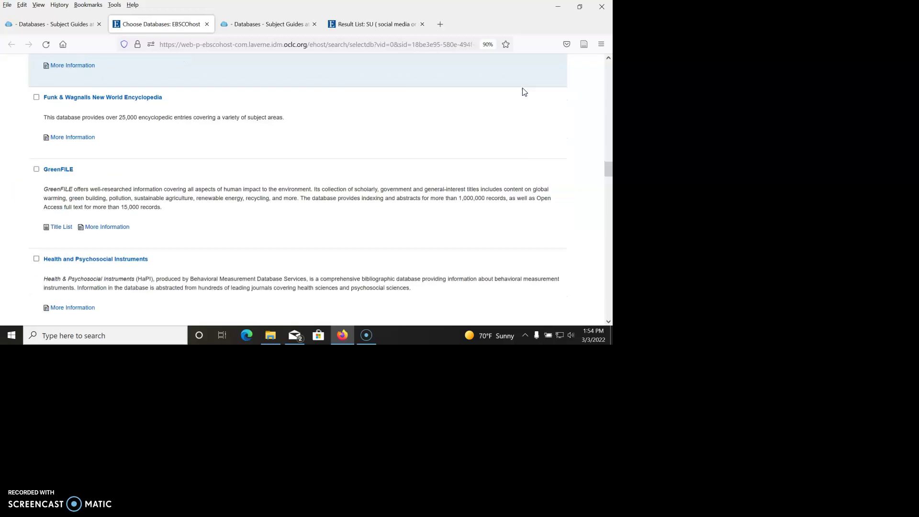
scroll(525, 92, "down", 3)
scroll(524, 92, "down", 7)
scroll(525, 92, "down", 6)
scroll(524, 91, "down", 7)
scroll(524, 90, "down", 5)
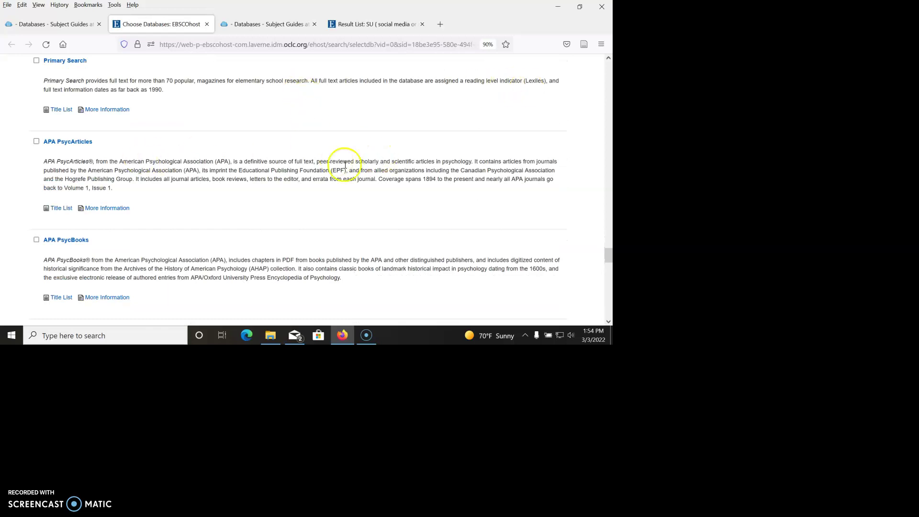
left_click(36, 141)
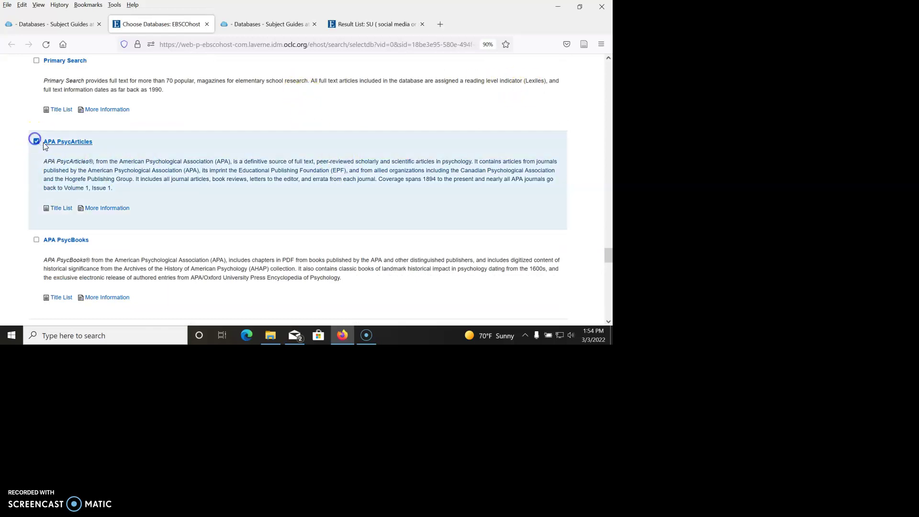
scroll(307, 124, "down", 1)
scroll(313, 123, "down", 3)
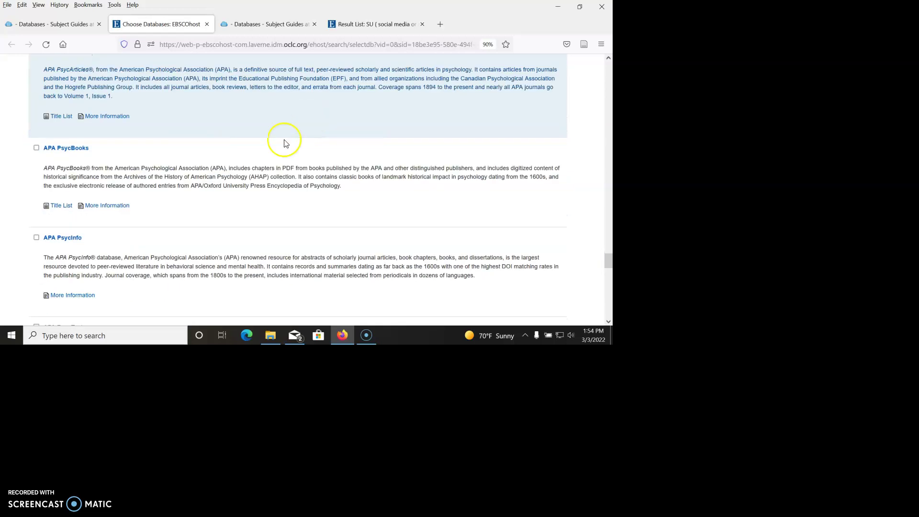
left_click(36, 237)
Add SocINDEX with Full Text to the selected databases and continue to the advanced search form
scroll(411, 103, "down", 10)
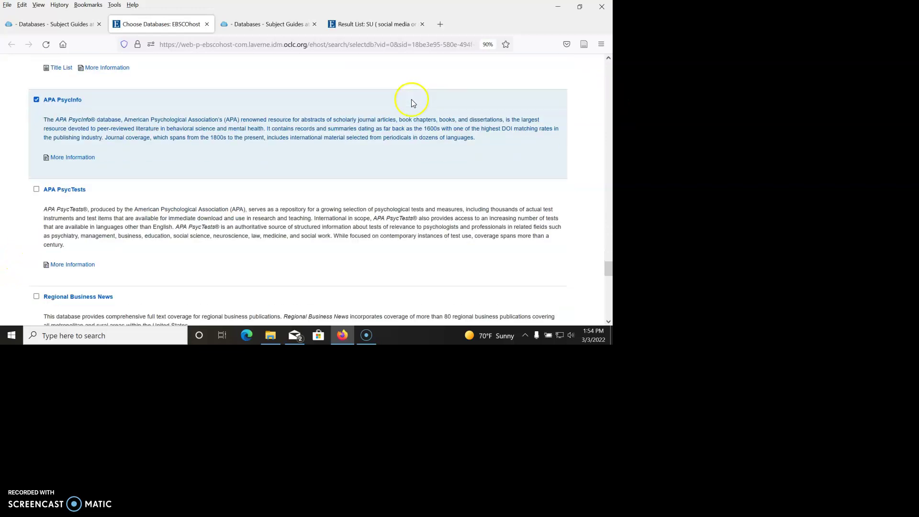
scroll(410, 103, "down", 5)
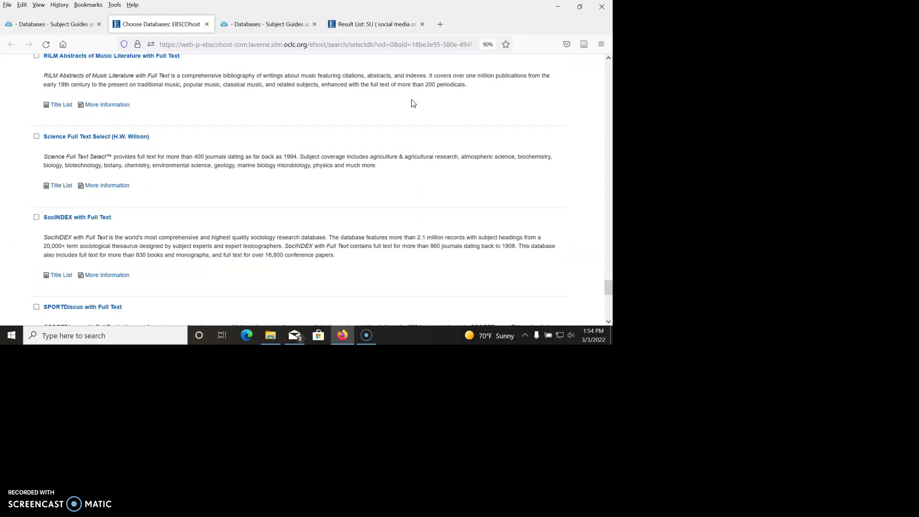
left_click(36, 217)
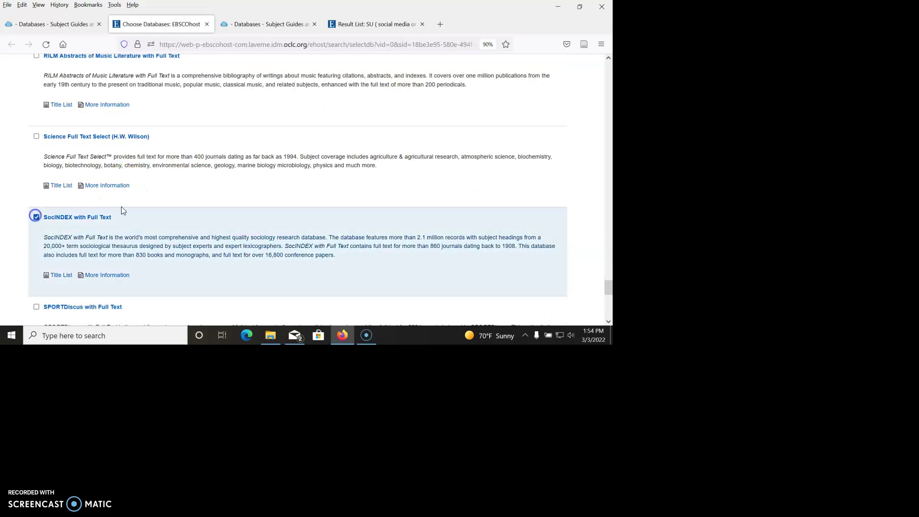
left_click(608, 287)
left_click_drag(608, 286, 609, 349)
left_click(43, 258)
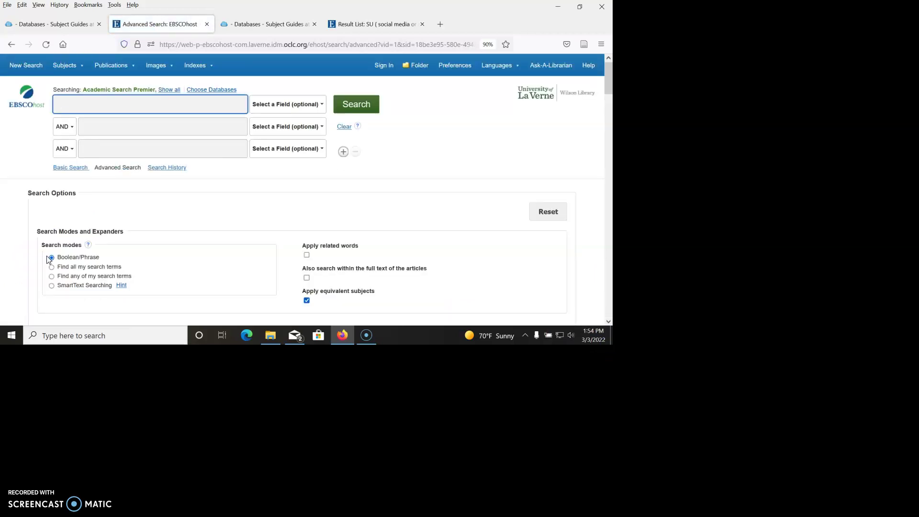
Check the database selection, and enter "social media" as the first search term
left_click(224, 91)
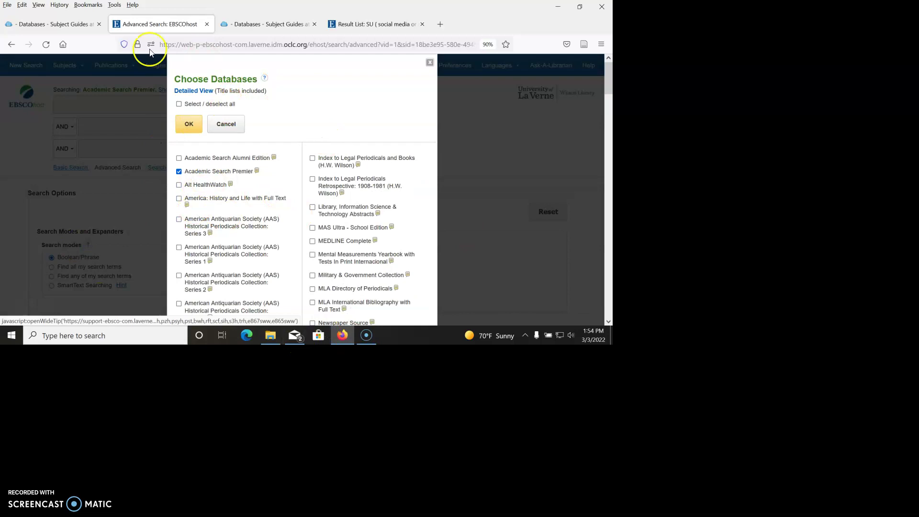
left_click(243, 125)
left_click(104, 110)
type("s==")
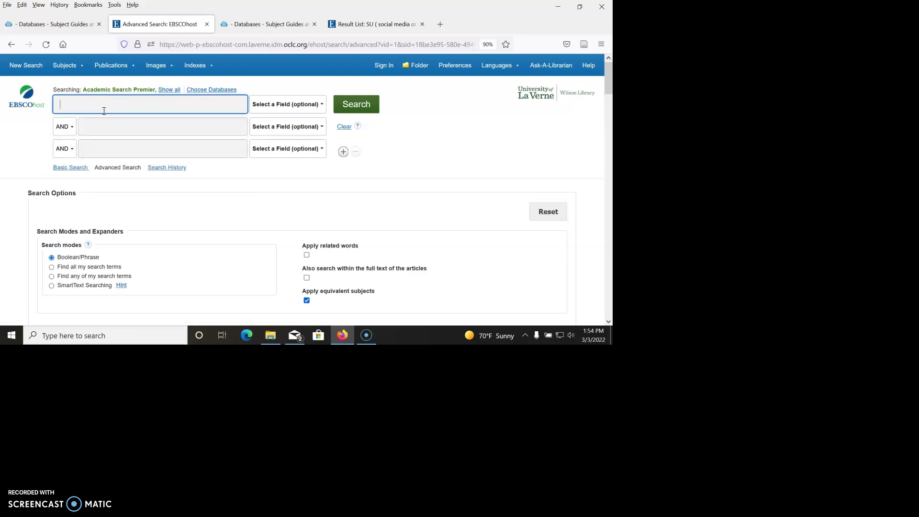
type("social ")
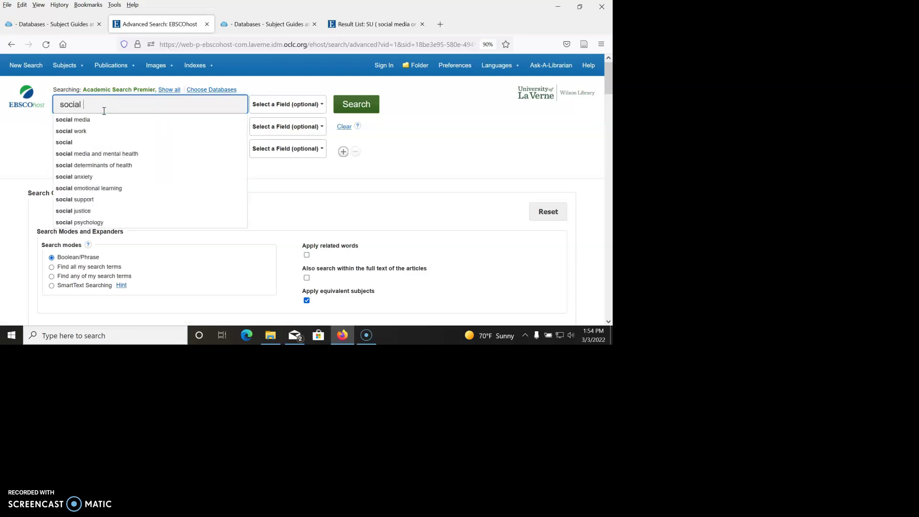
type("md")
key("BackSpace")
type("edia")
left_click(452, 144)
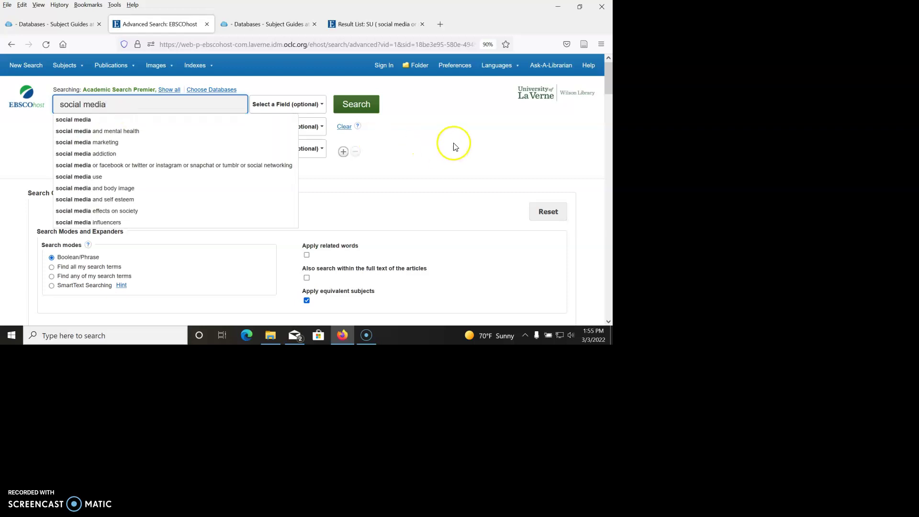
Enter "learning" as the second search term and "children" as the third
left_click(199, 129)
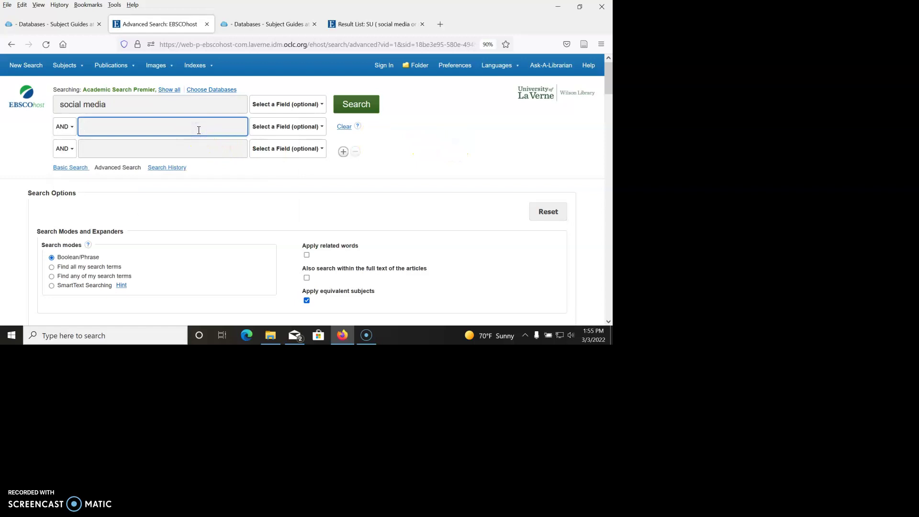
type("learning")
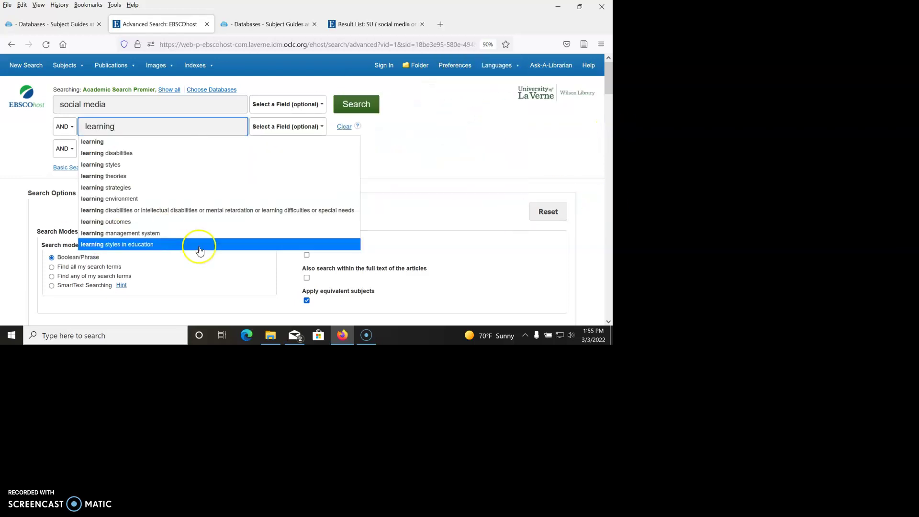
left_click(420, 123)
left_click(109, 147)
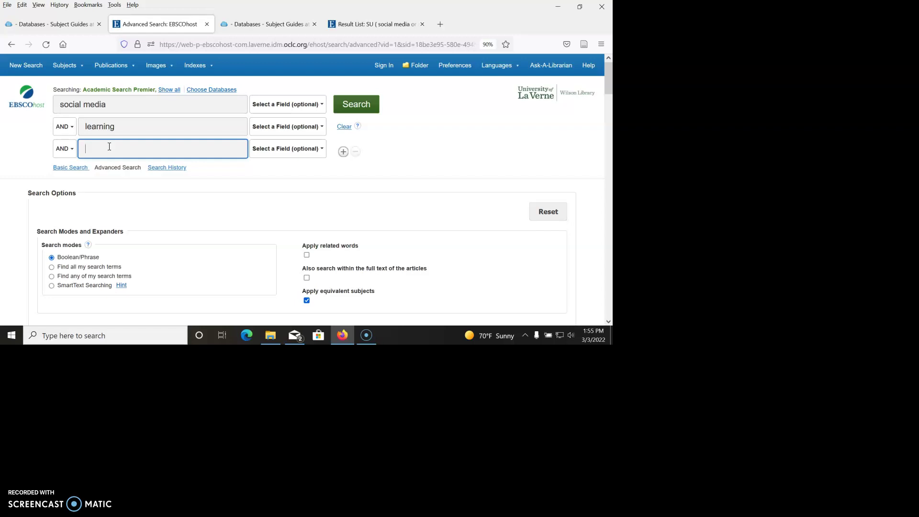
type("cgs")
key("BackSpace")
key("BackSpace")
type("hi")
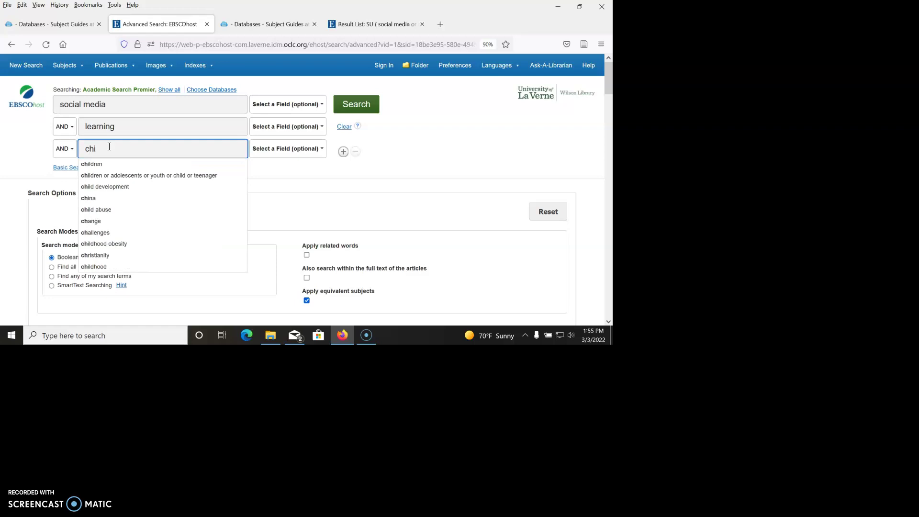
type("ldren")
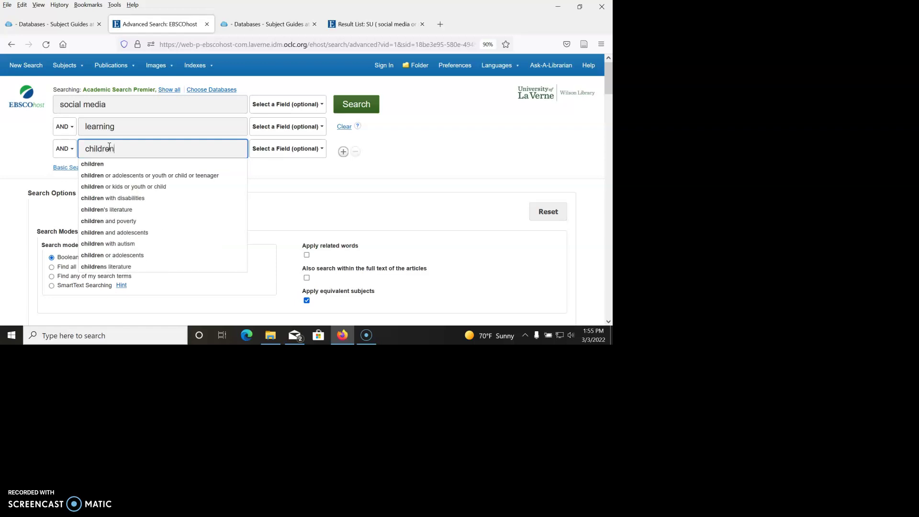
left_click(511, 137)
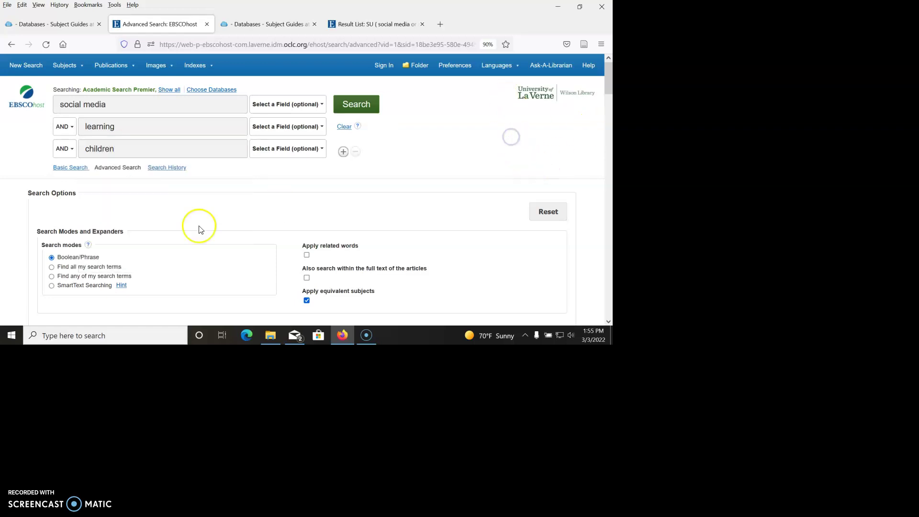
Limit the results to peer-reviewed items with a publication start year of 2012
scroll(186, 222, "down", 2)
scroll(187, 222, "down", 1)
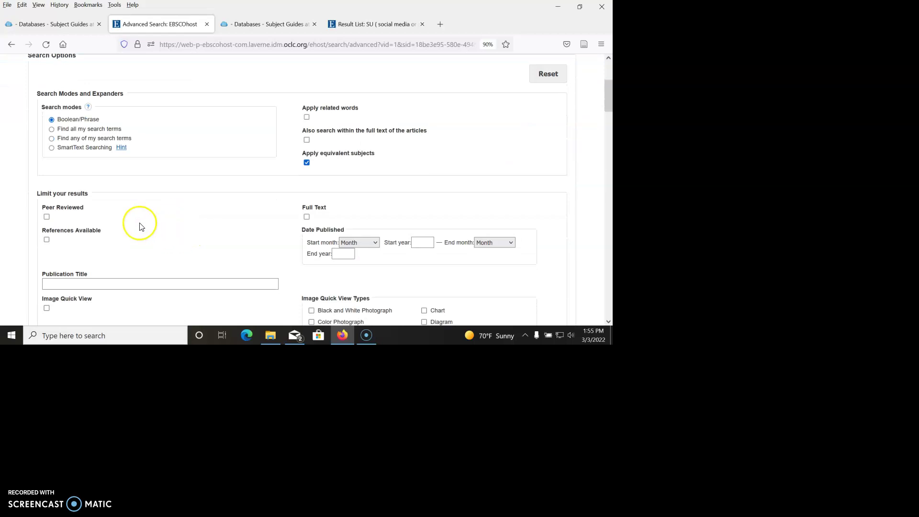
left_click(48, 218)
left_click(421, 243)
type("2")
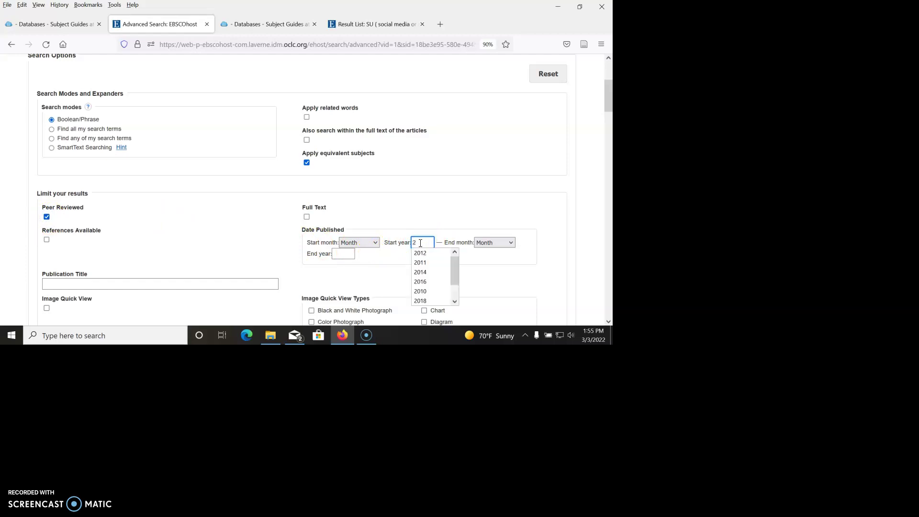
type("012")
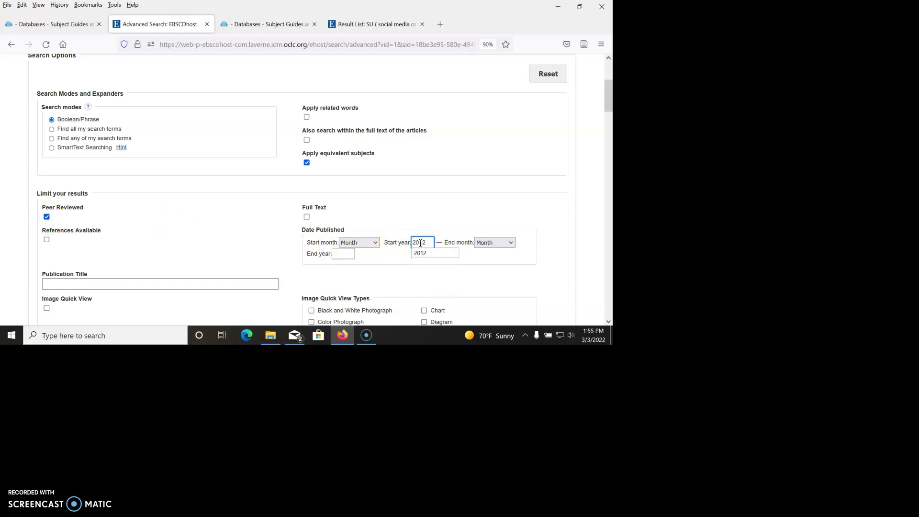
left_click(467, 271)
Run the advanced search and view the first articles in the result list
left_click_drag(606, 97, 613, 63)
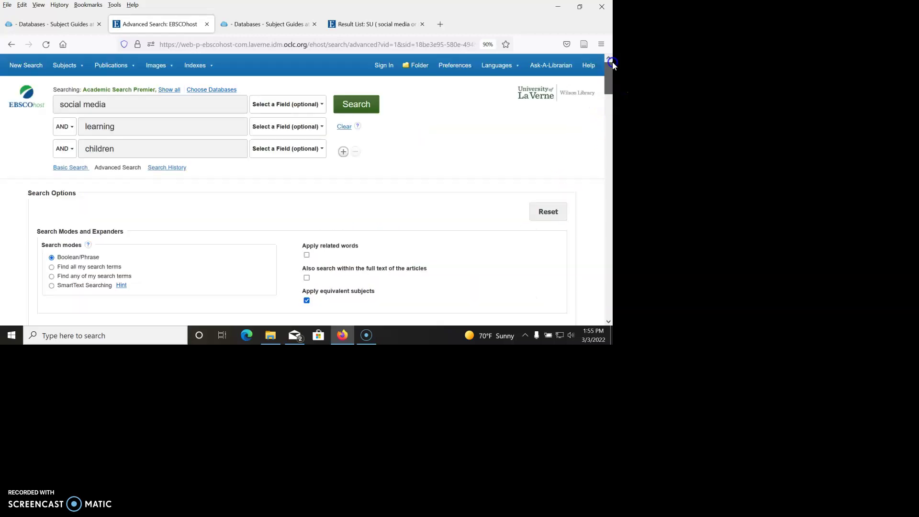
left_click(363, 107)
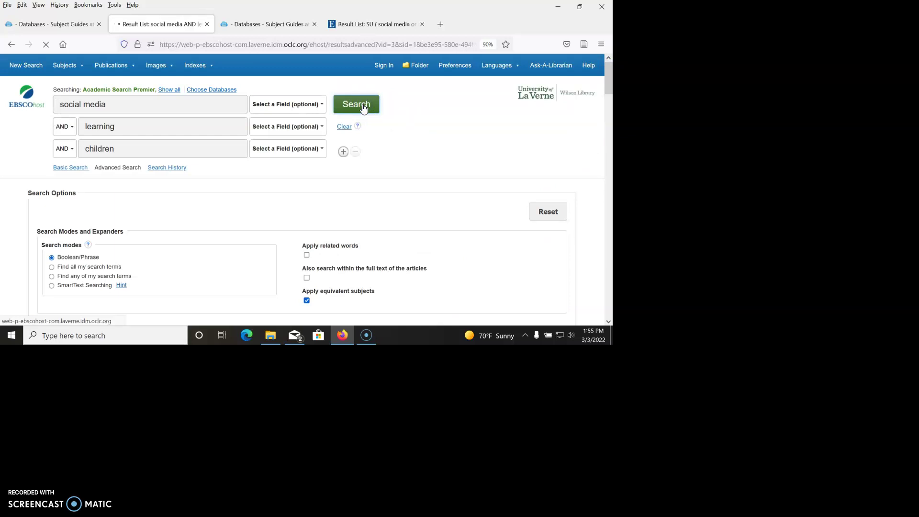
left_click(360, 113)
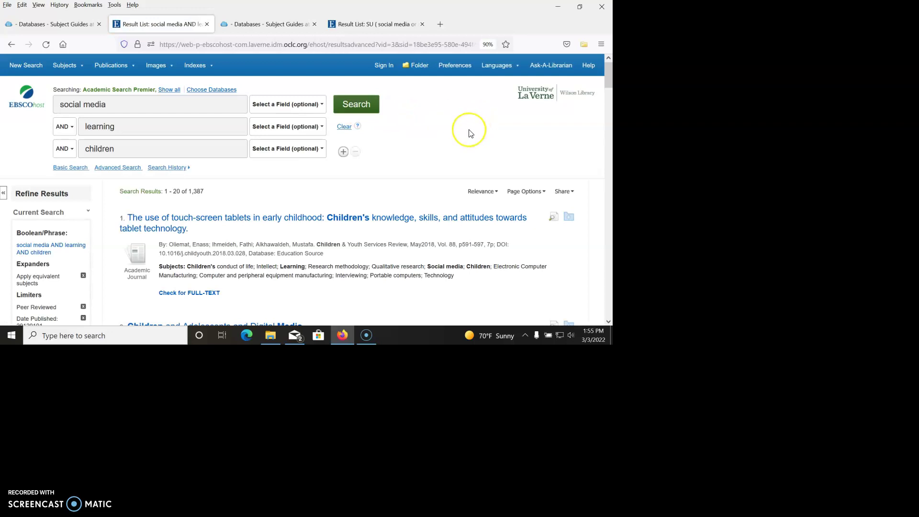
scroll(469, 133, "down", 1)
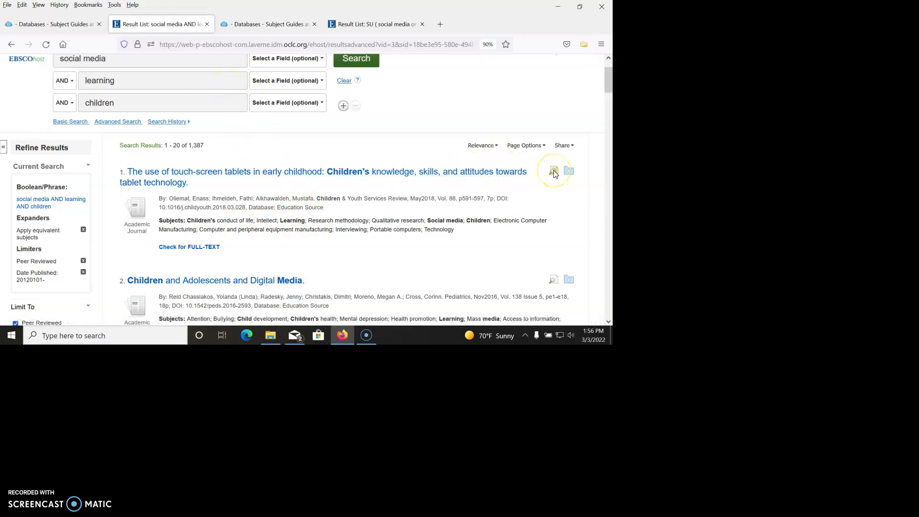
Preview the abstract of the first result, on touch-screen tablets in early childhood, and add that article to the folder
mouse_move(553, 173)
left_click(532, 120)
left_click_drag(533, 120, 532, 176)
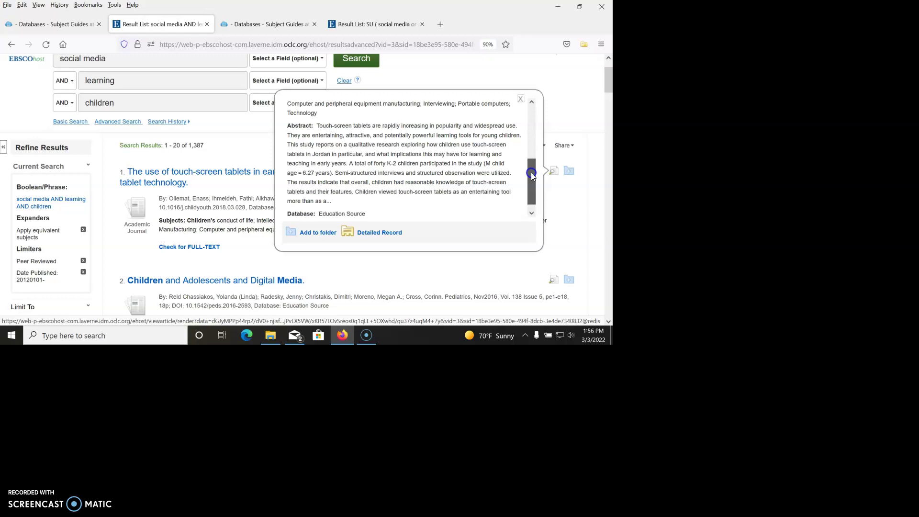
left_click_drag(531, 176, 529, 181)
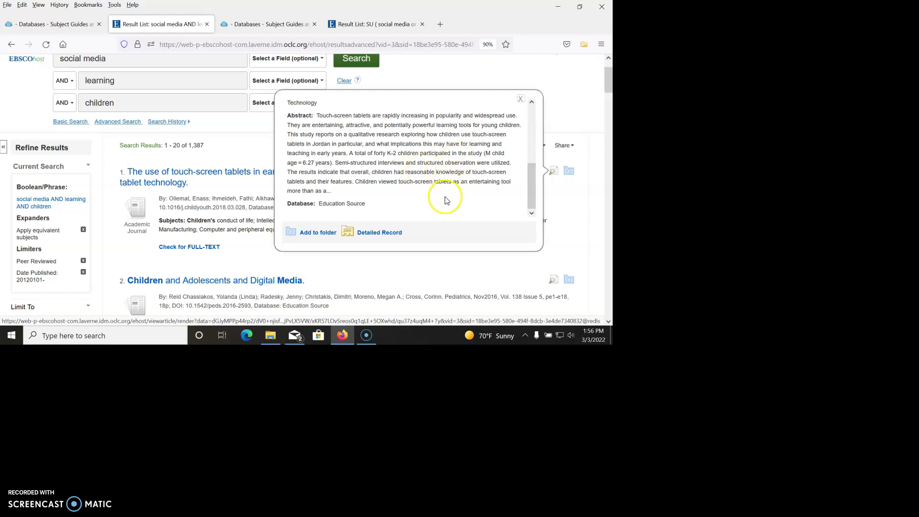
left_click(569, 171)
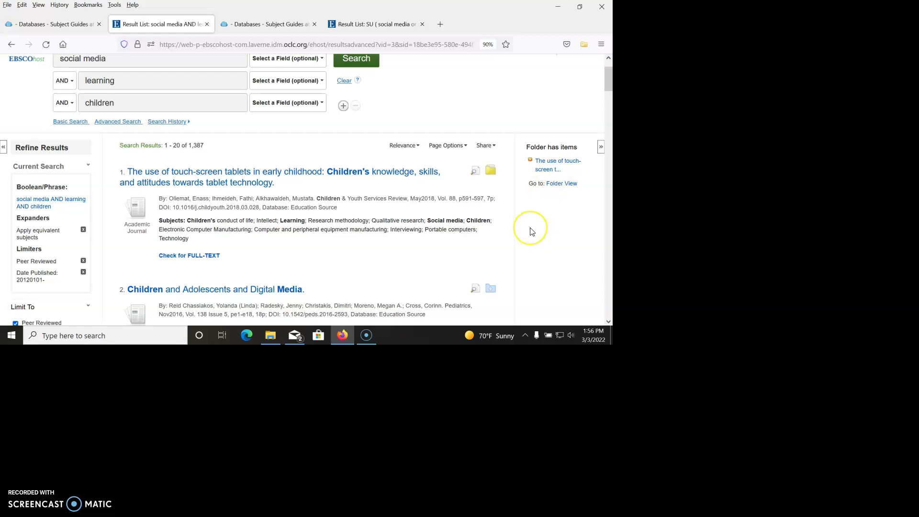
Sign in to the personal EBSCO account through Google, choosing the first listed account
scroll(531, 231, "up", 2)
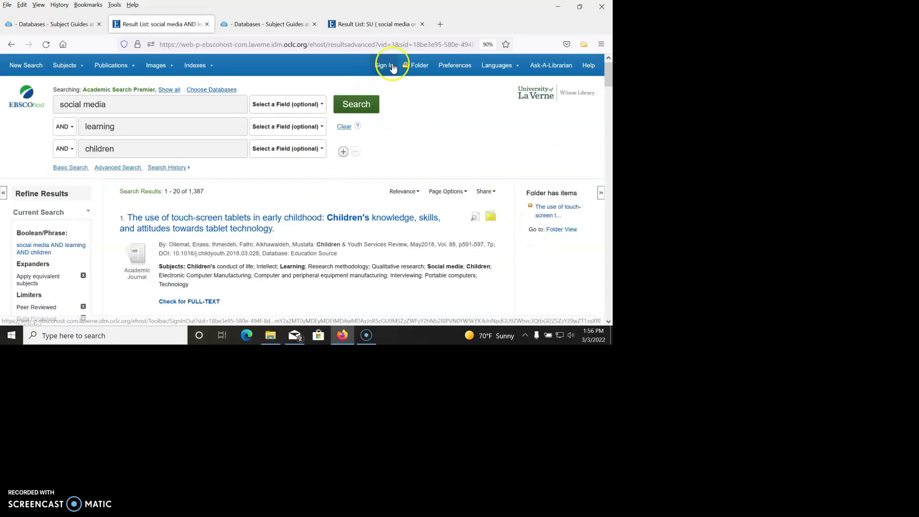
left_click(385, 67)
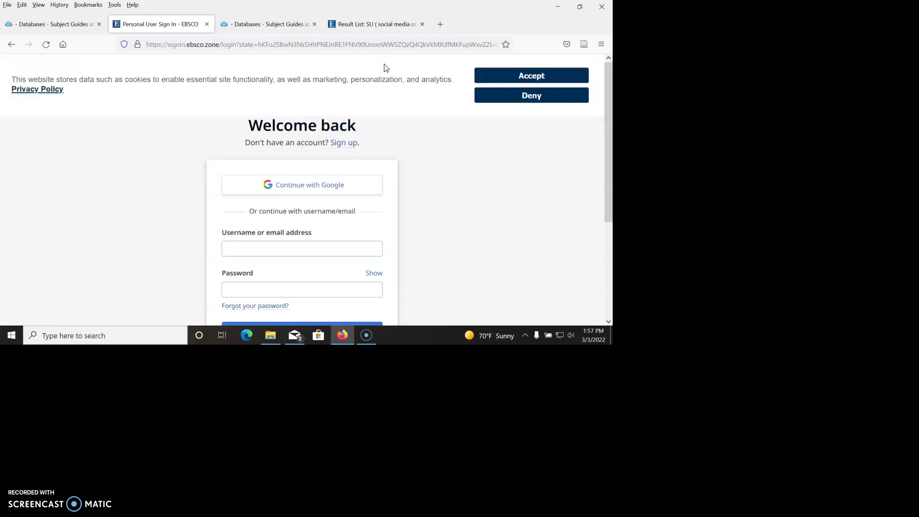
left_click(308, 186)
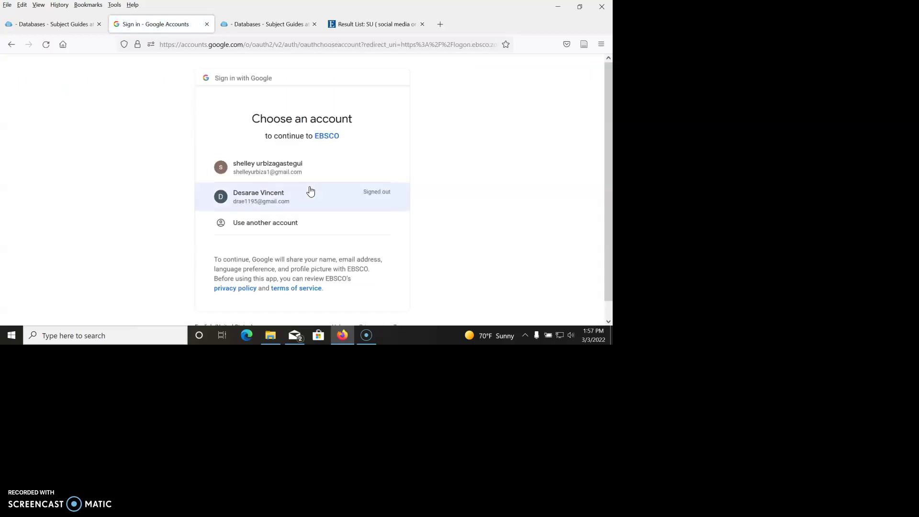
left_click(289, 170)
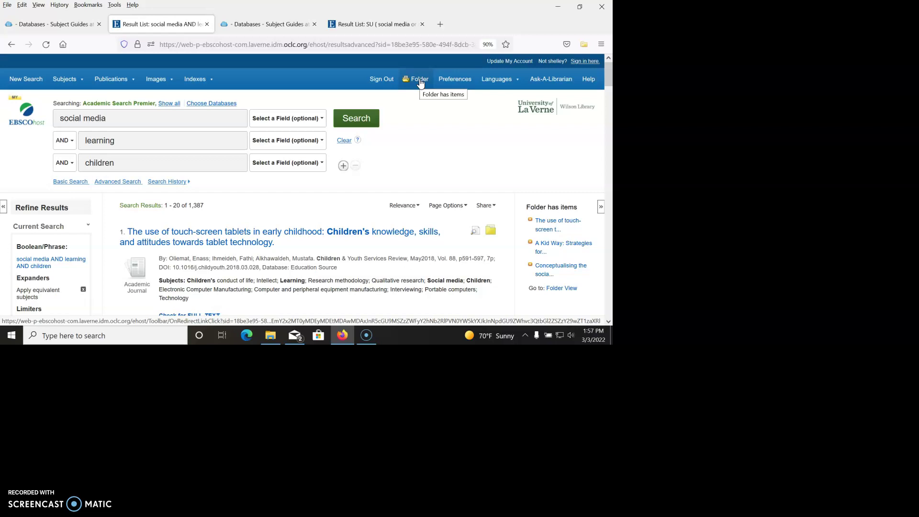
Open the personal folder and create a new custom folder named "child social media" without a description
scroll(476, 134, "down", 1)
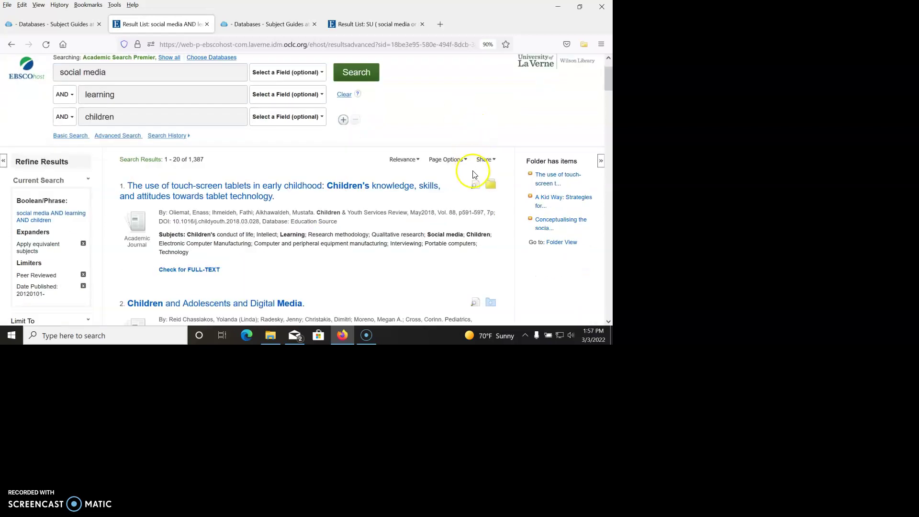
scroll(476, 115, "up", 1)
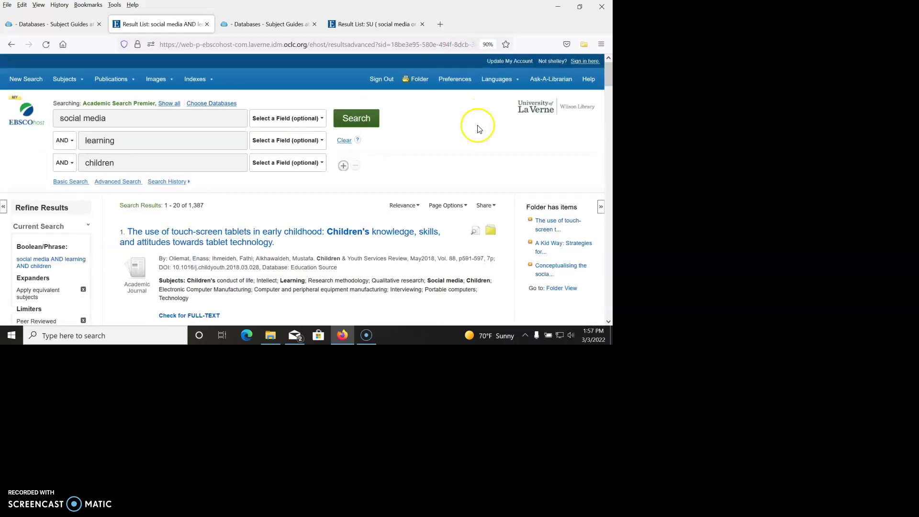
left_click(420, 81)
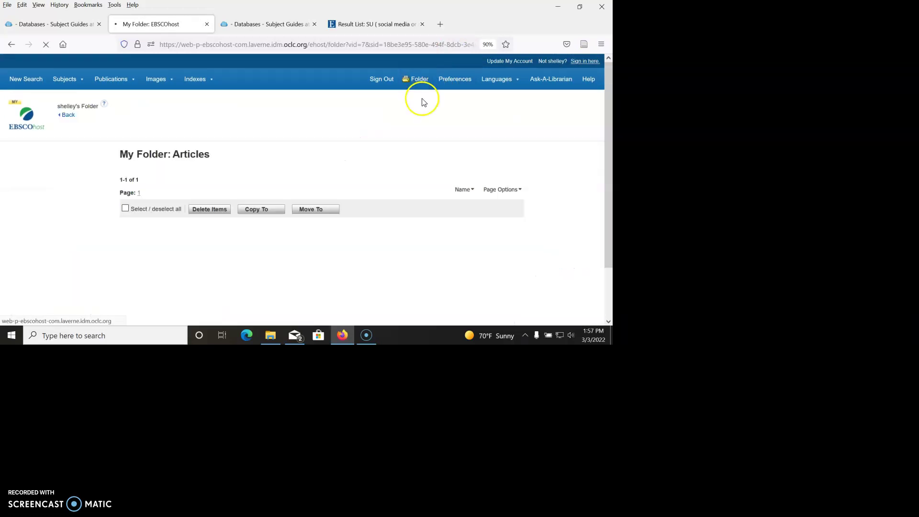
scroll(400, 112, "down", 3)
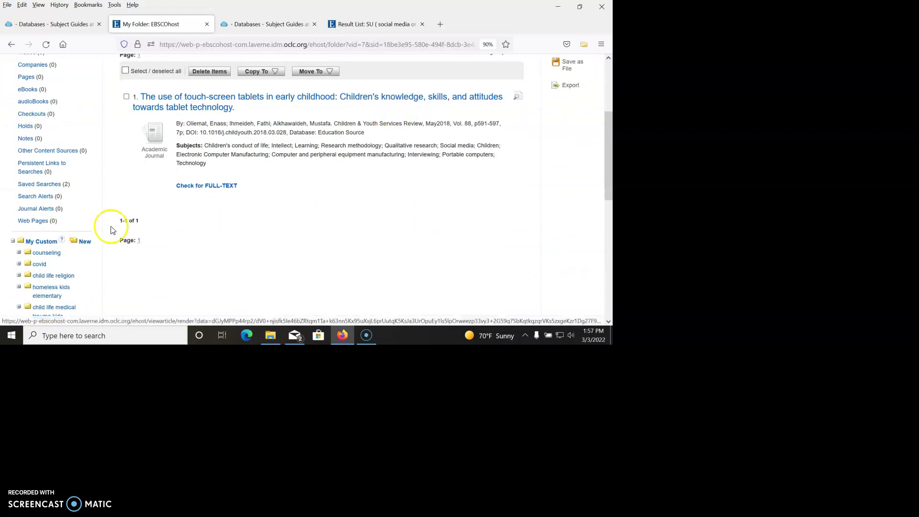
left_click(86, 242)
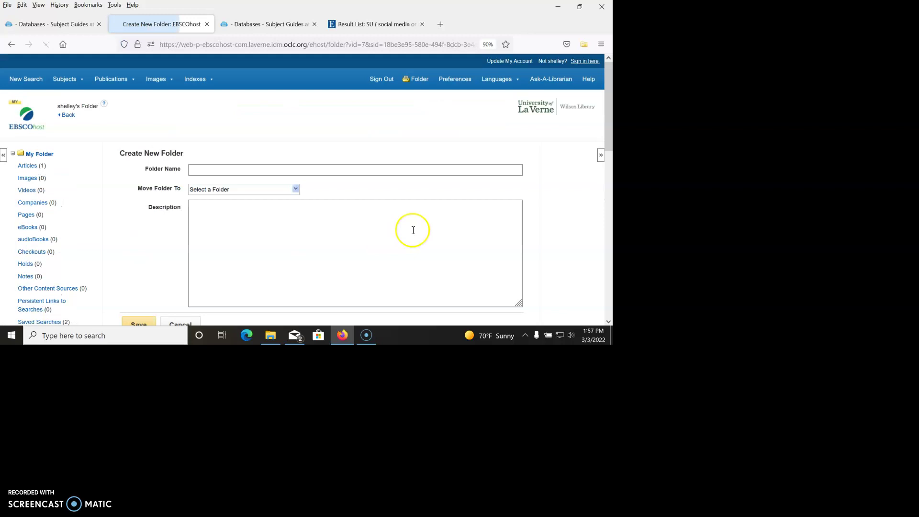
left_click(335, 171)
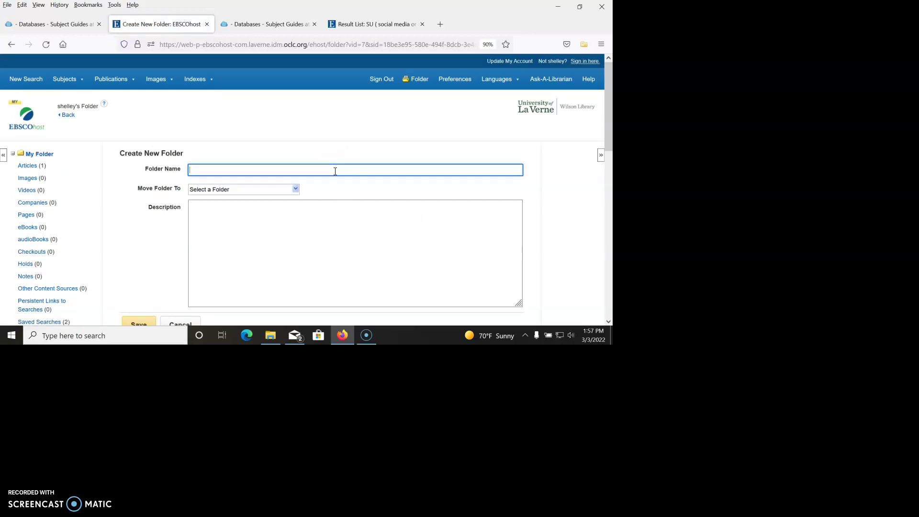
type("child ")
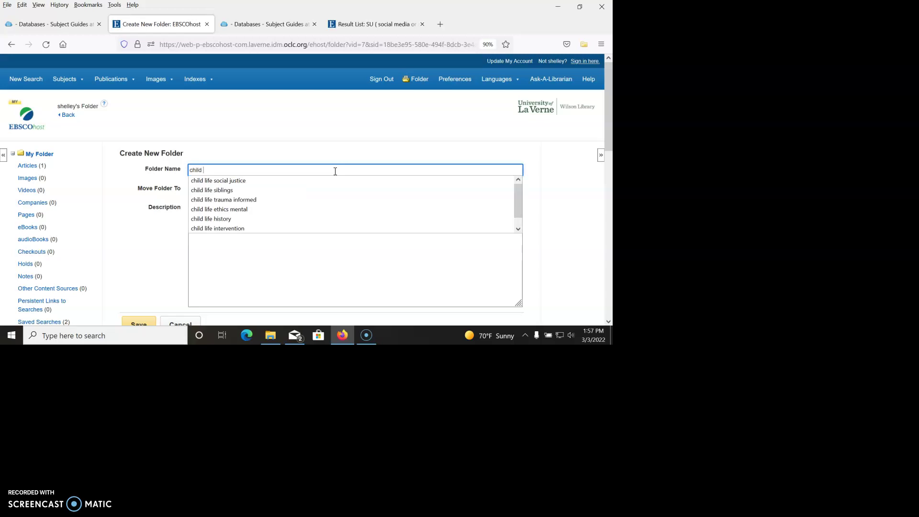
type("social media")
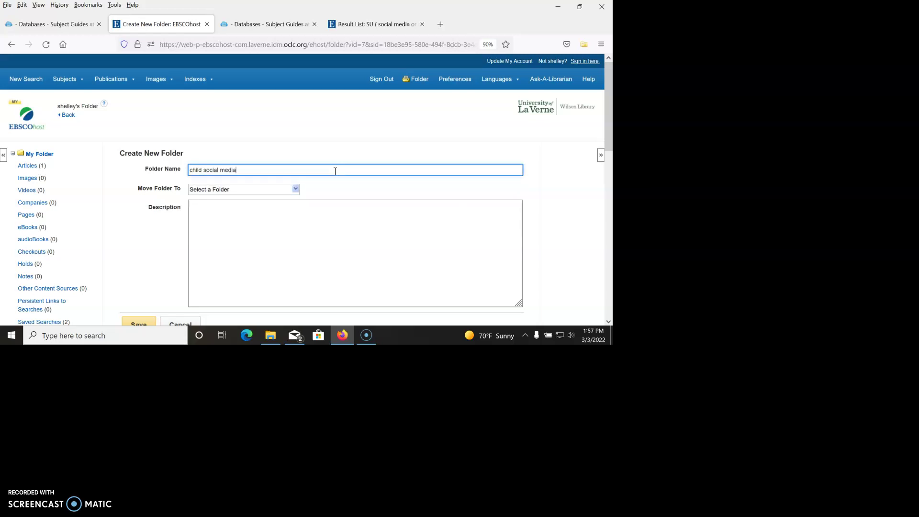
left_click(334, 238)
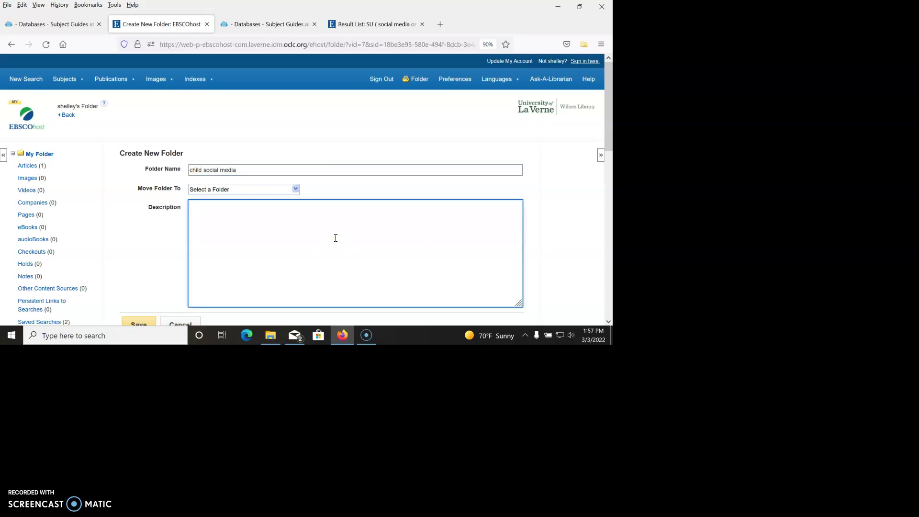
left_click(140, 324)
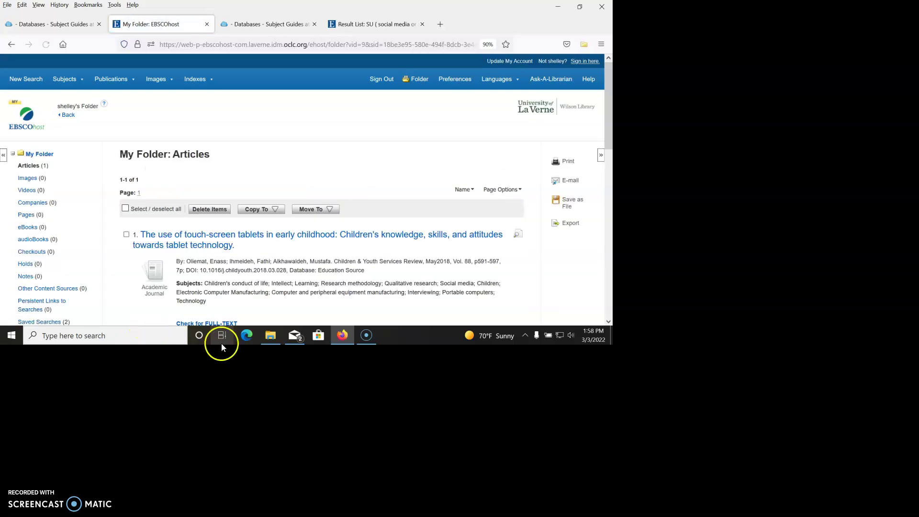
Move the saved touch-screen tablets article into the "child social media" folder
left_click(126, 236)
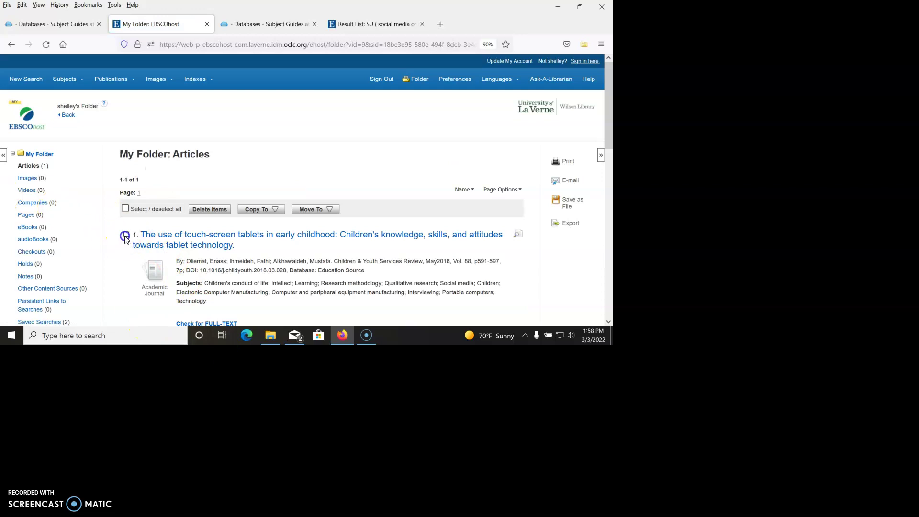
left_click(307, 211)
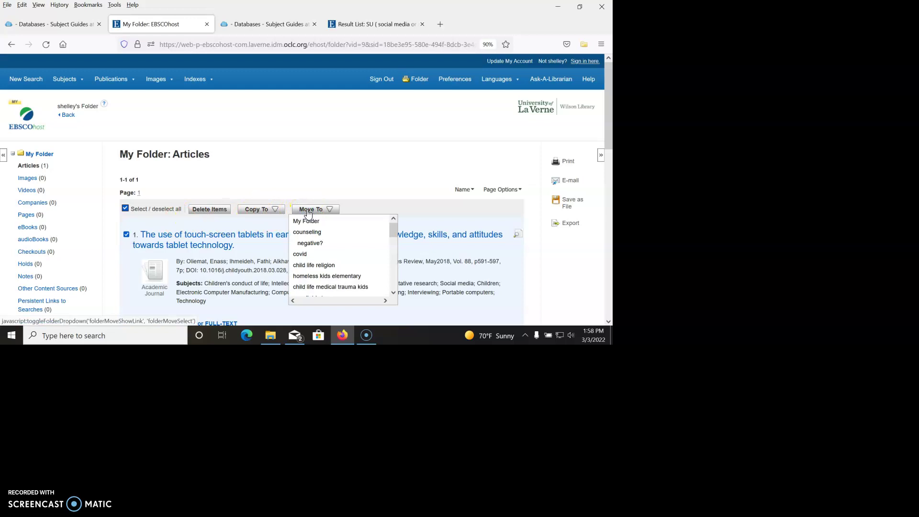
left_click_drag(394, 229, 401, 298)
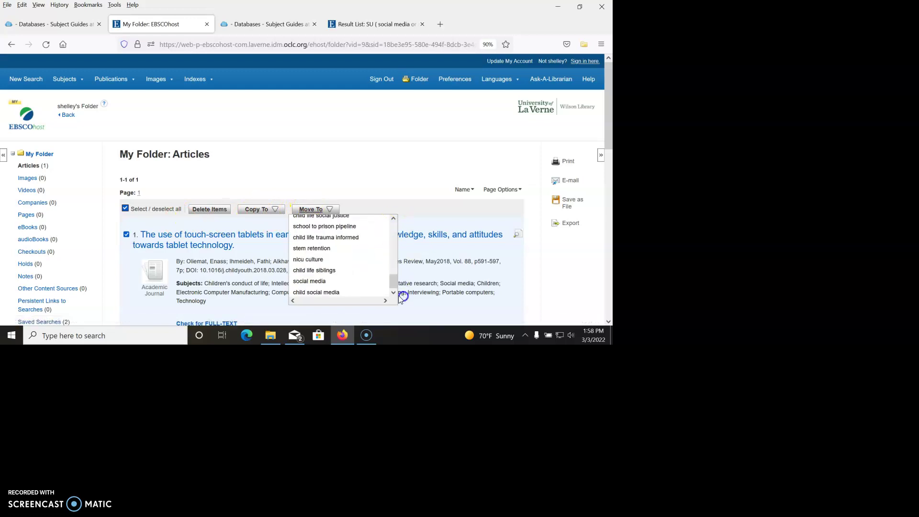
left_click(333, 292)
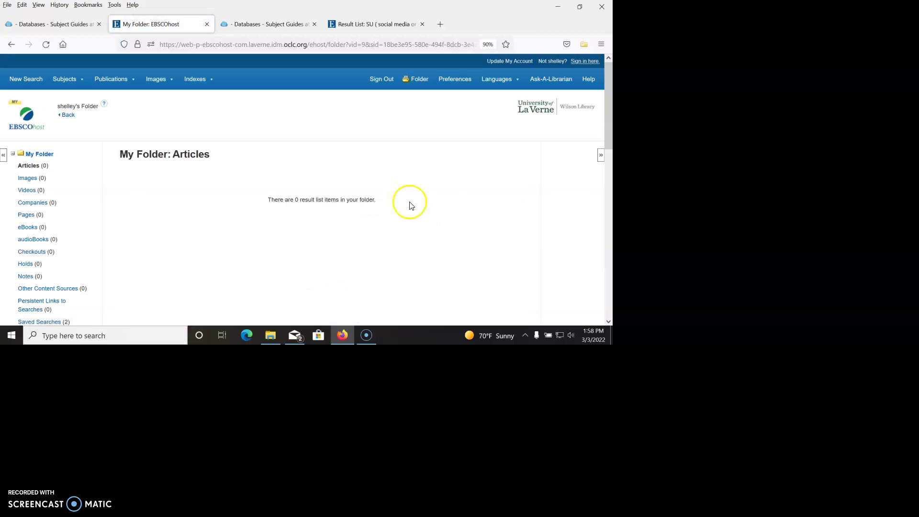
Return from the folder to the search results and review the first two articles
left_click(66, 118)
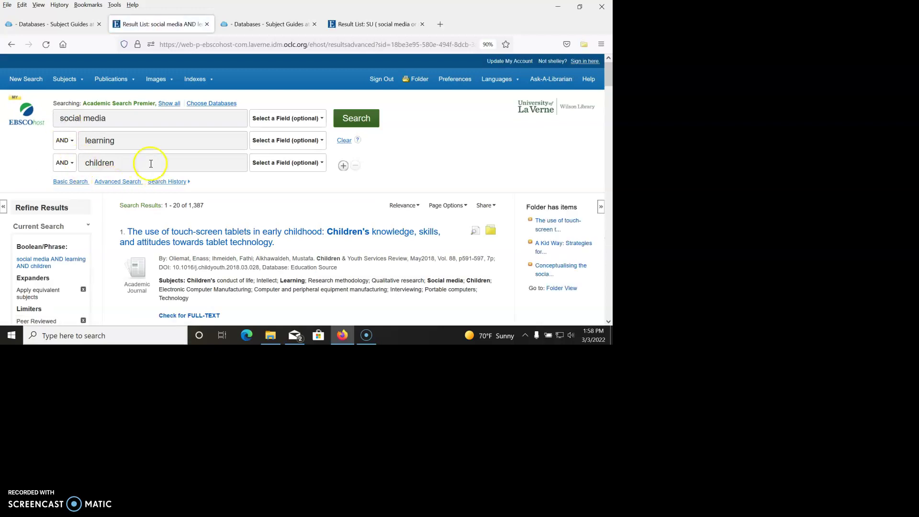
scroll(388, 220, "down", 3)
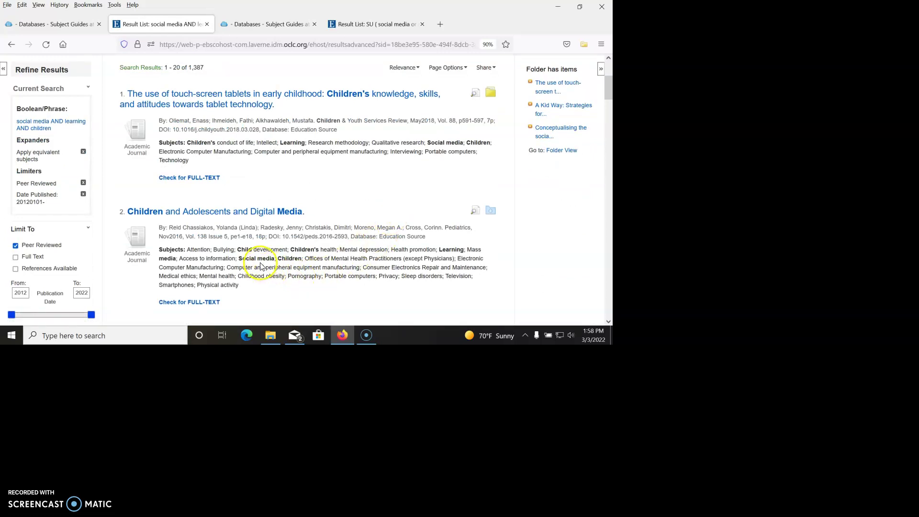
scroll(268, 261, "up", 3)
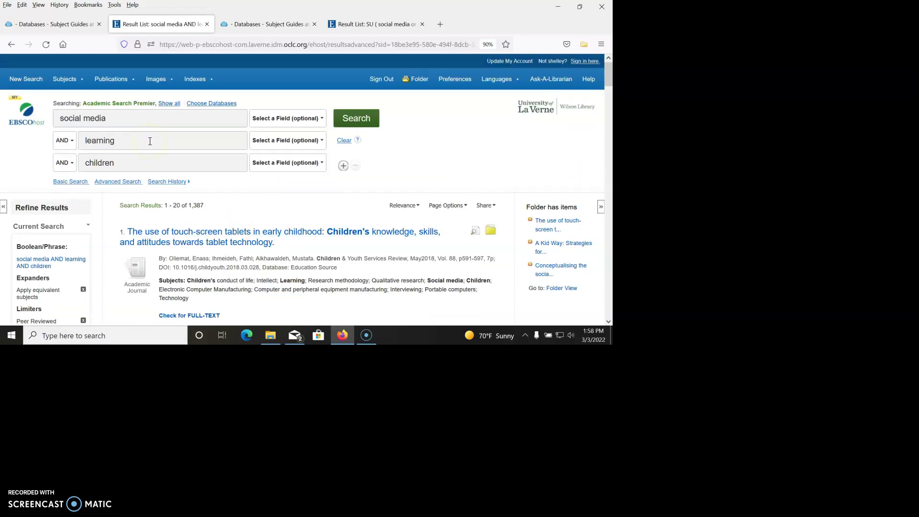
Replace the second search term with "development" and run the search again
left_click_drag(148, 140, 73, 147)
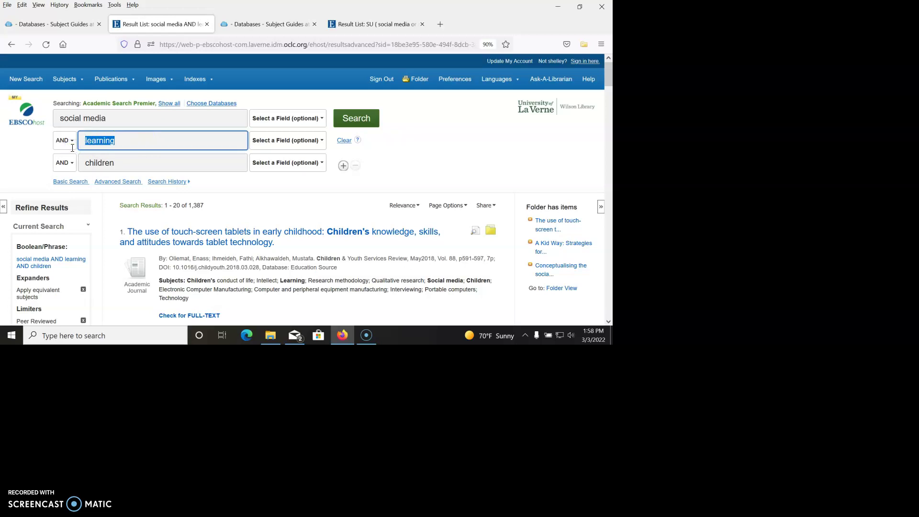
scroll(197, 175, "down", 2)
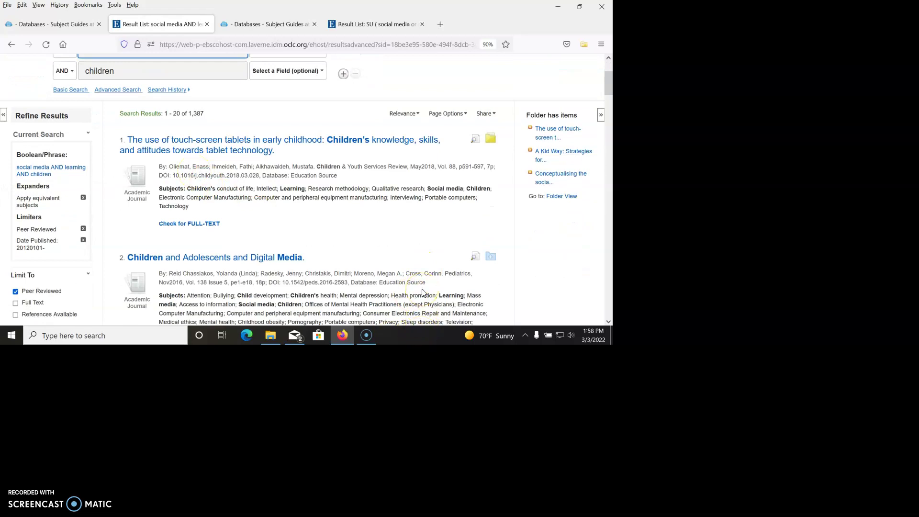
scroll(423, 292, "up", 2)
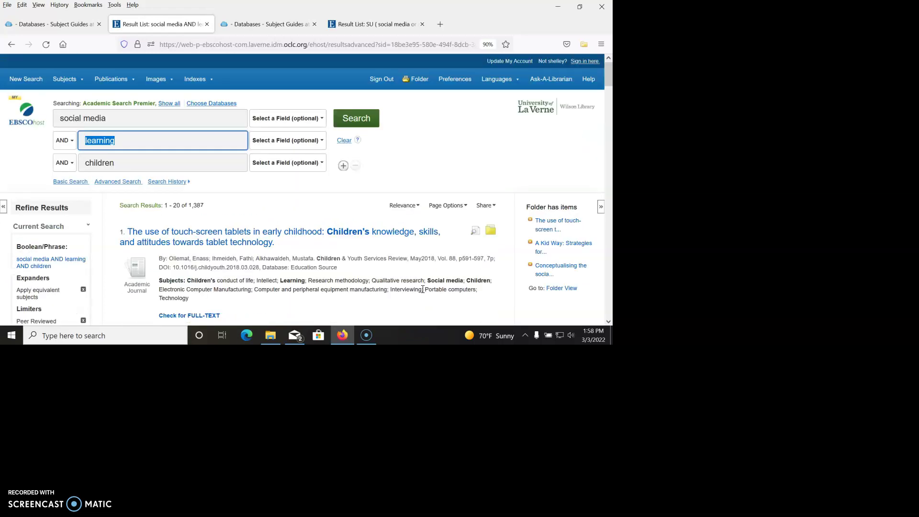
type("deve")
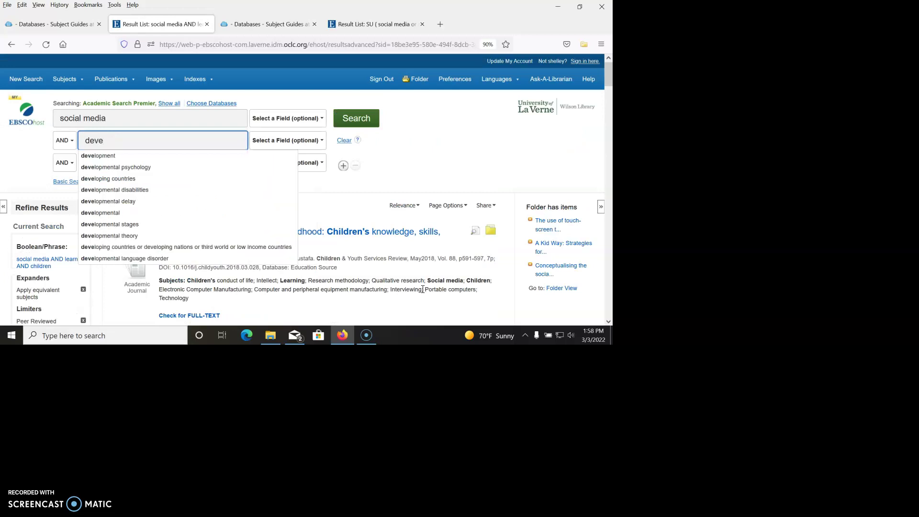
type("lopment")
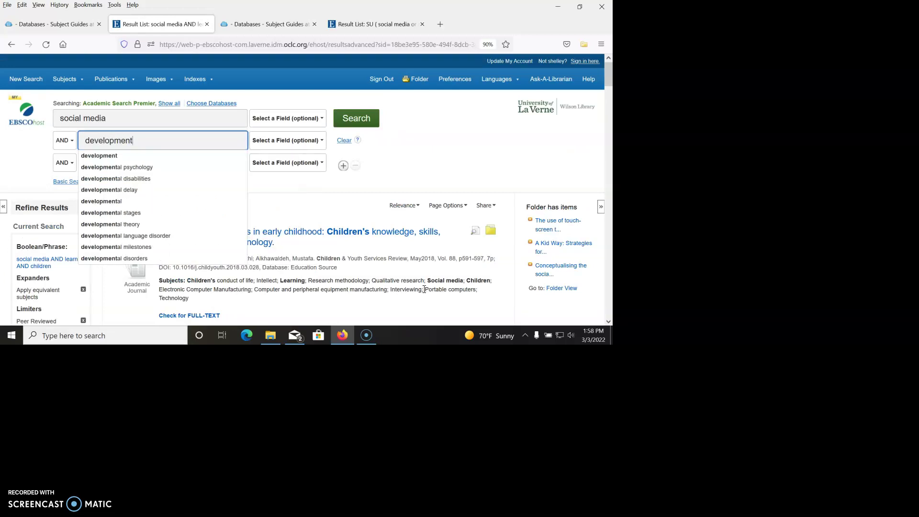
key("Return")
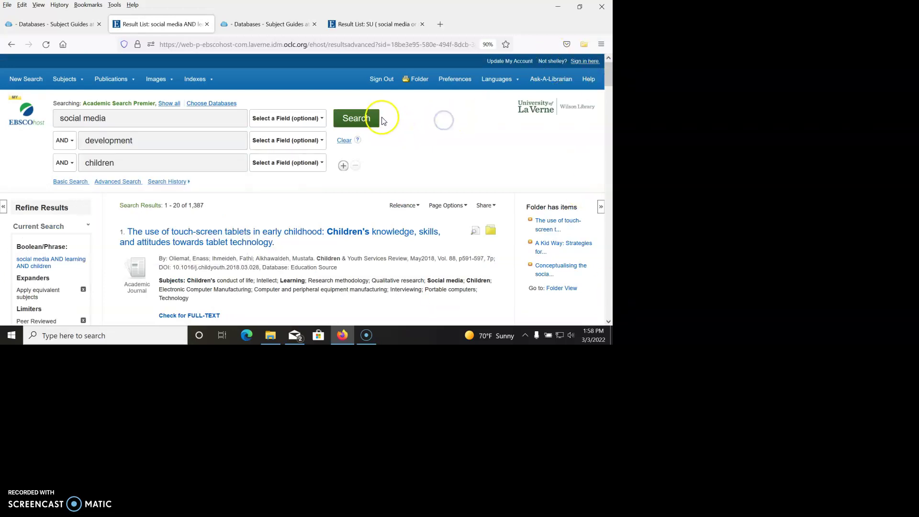
left_click(341, 124)
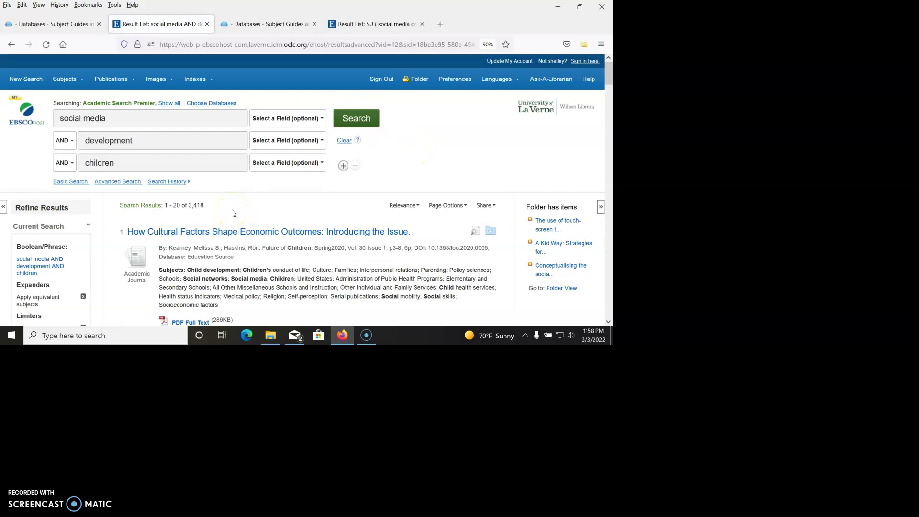
Add a fourth search row and fill it with the suggested term "education or school or learning or teaching or classroom or education system"
scroll(283, 220, "down", 1)
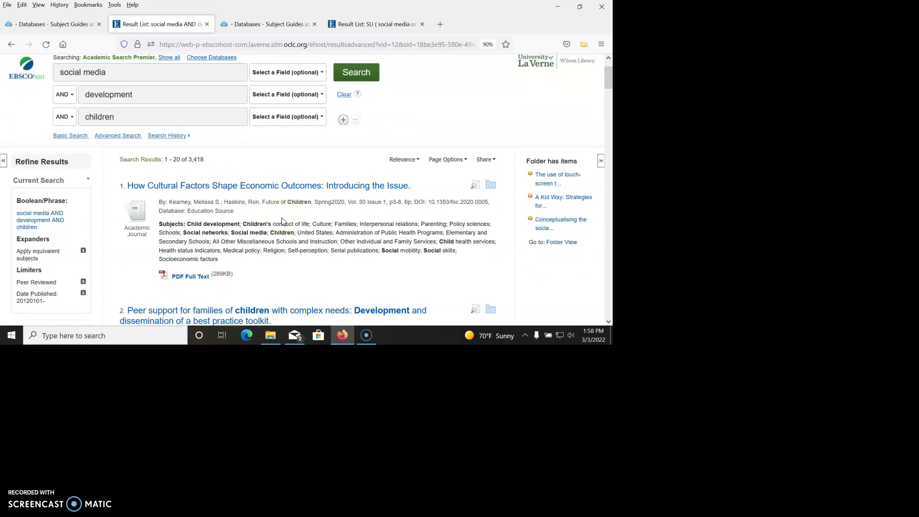
scroll(282, 222, "up", 1)
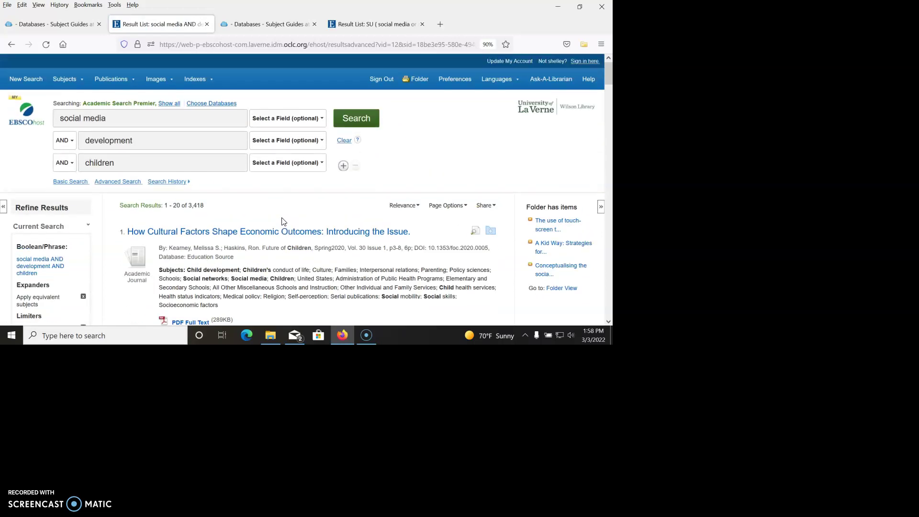
left_click(344, 169)
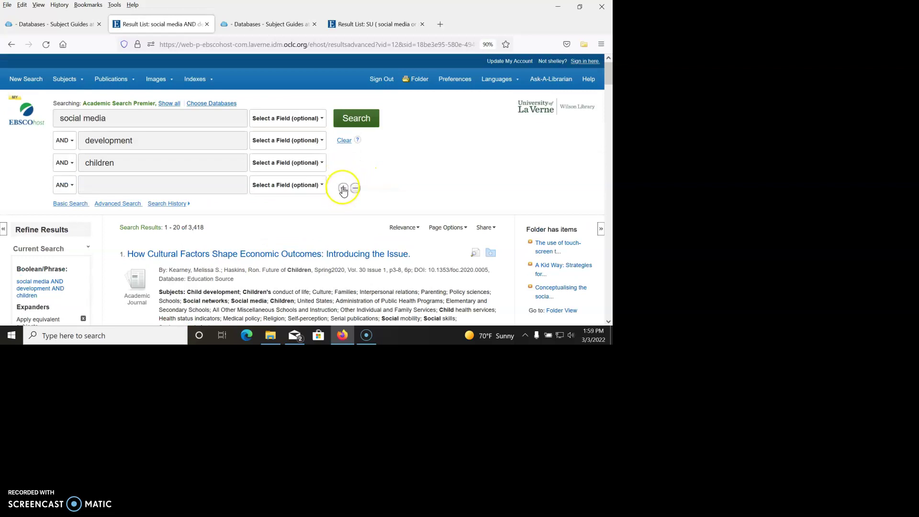
left_click(217, 186)
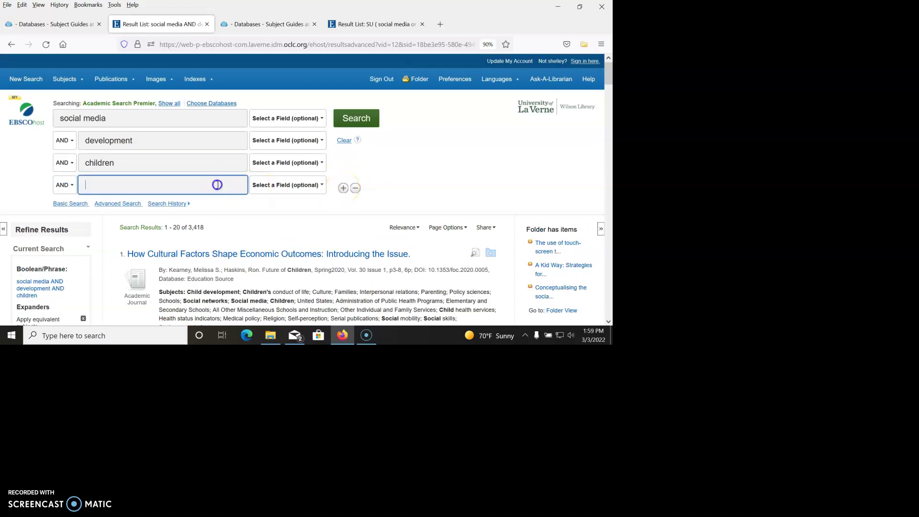
type("education")
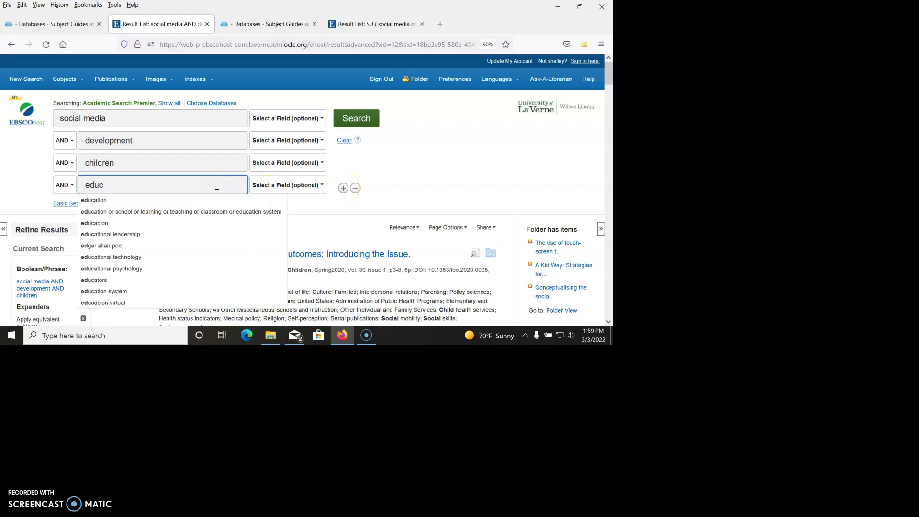
left_click(267, 211)
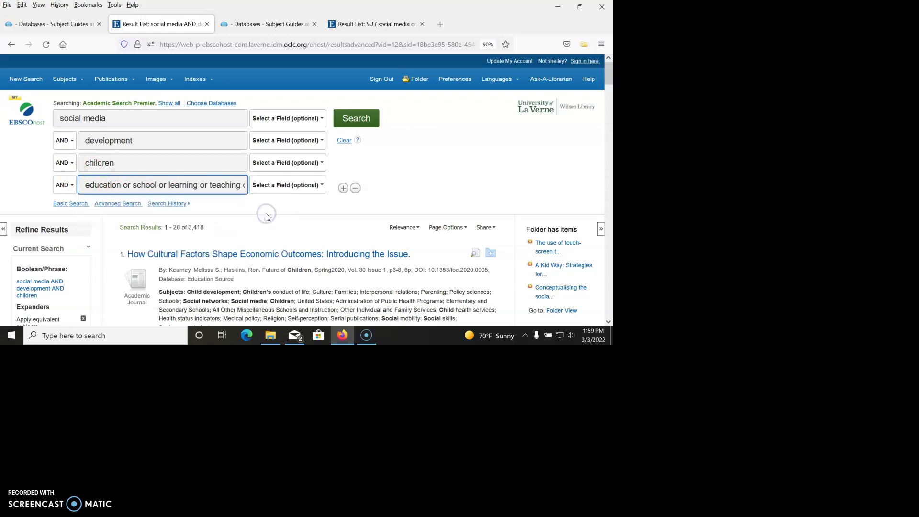
left_click(113, 192)
left_click_drag(242, 185, 247, 184)
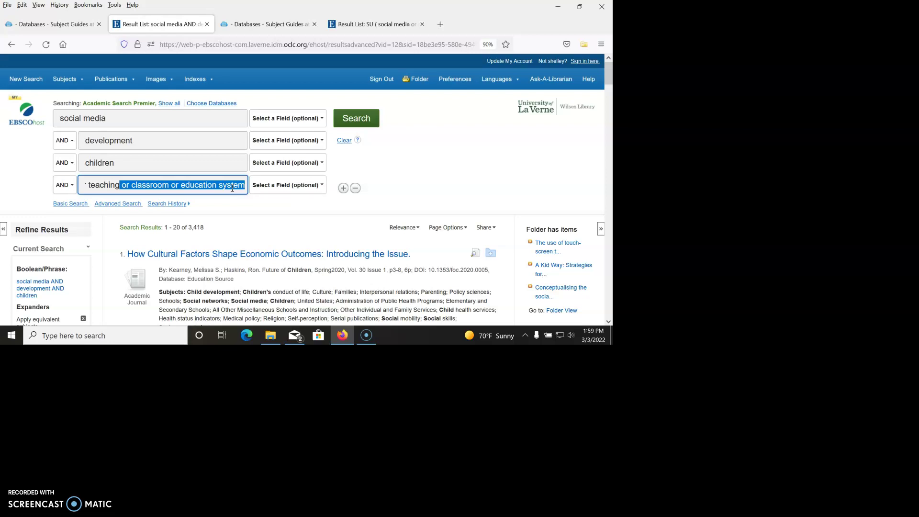
Truncate the third search term to "child*" so that it covers all word endings
left_click(152, 162)
left_click_drag(121, 163, 103, 163)
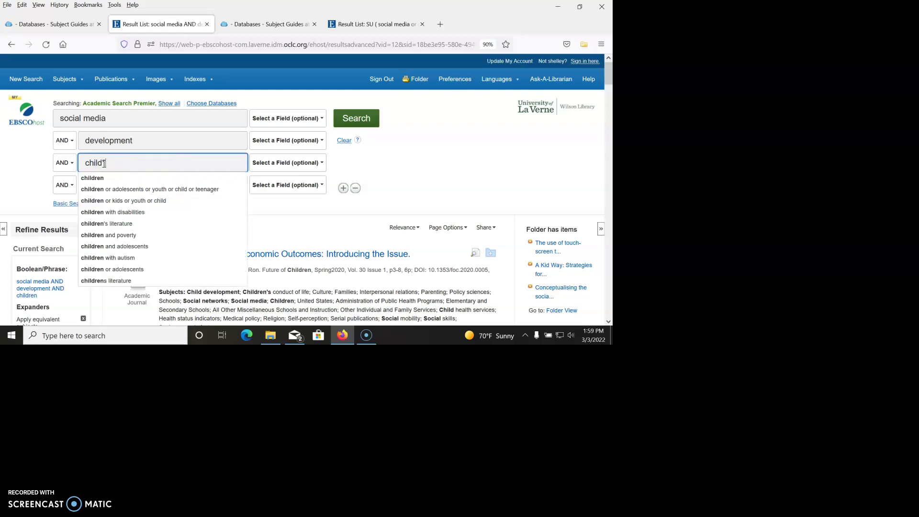
type("*")
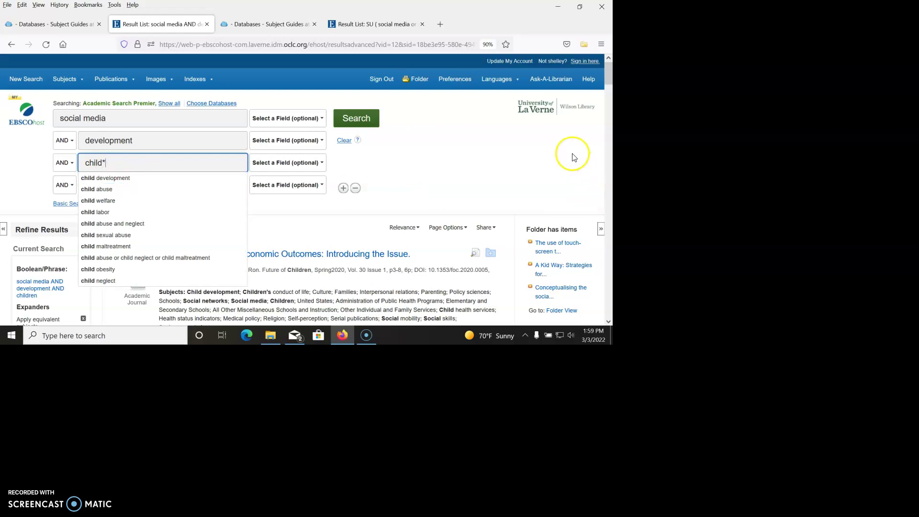
left_click(516, 152)
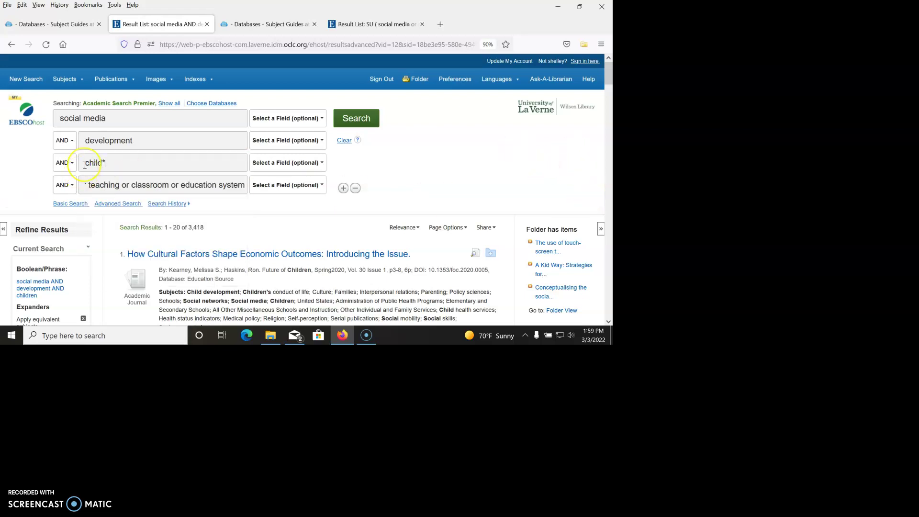
Extend the third search term to "child* or teen*" and run the search
left_click(135, 162)
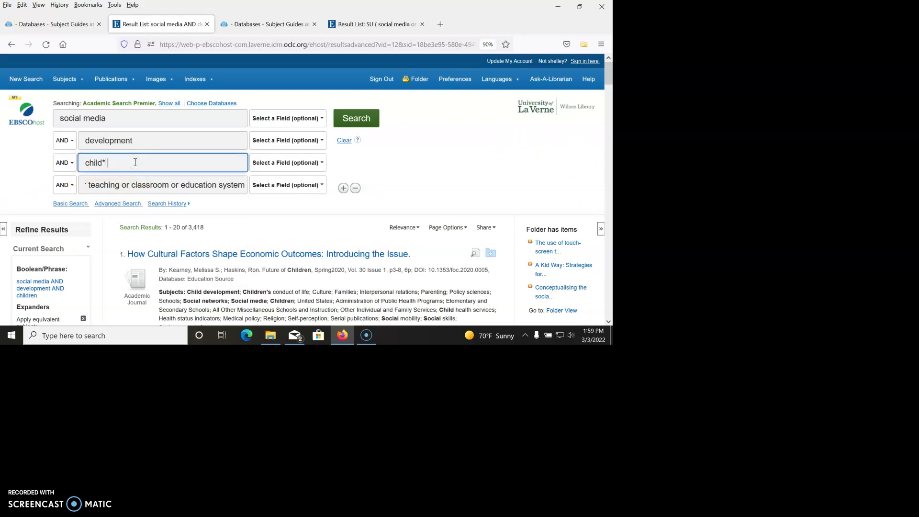
type("or r")
key("BackSpace")
type("n")
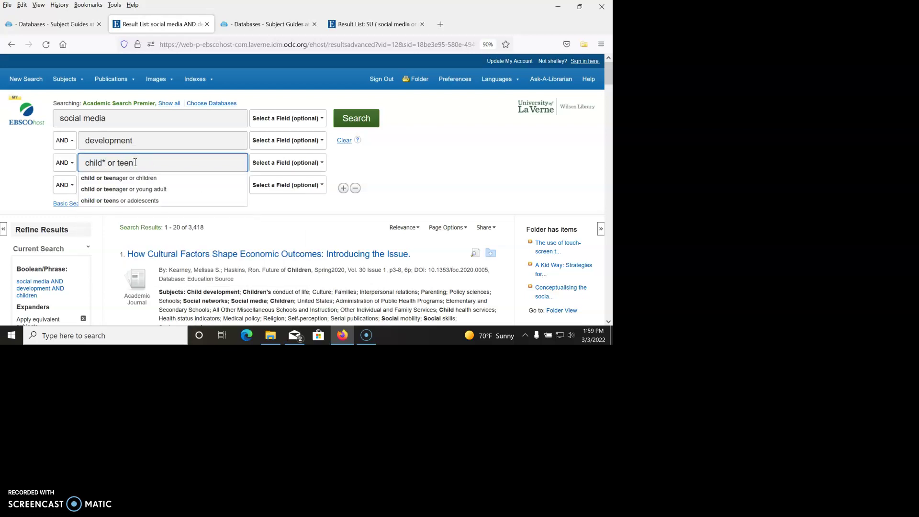
type("*")
left_click(496, 161)
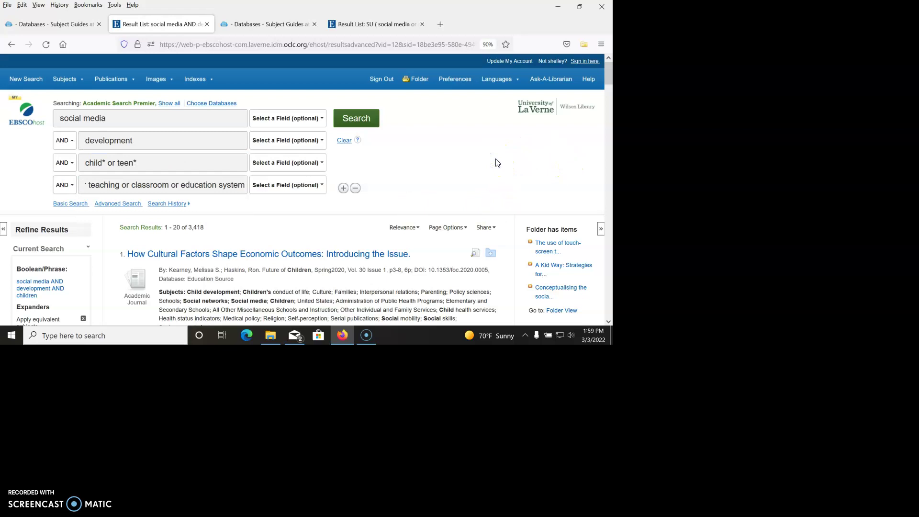
left_click(363, 119)
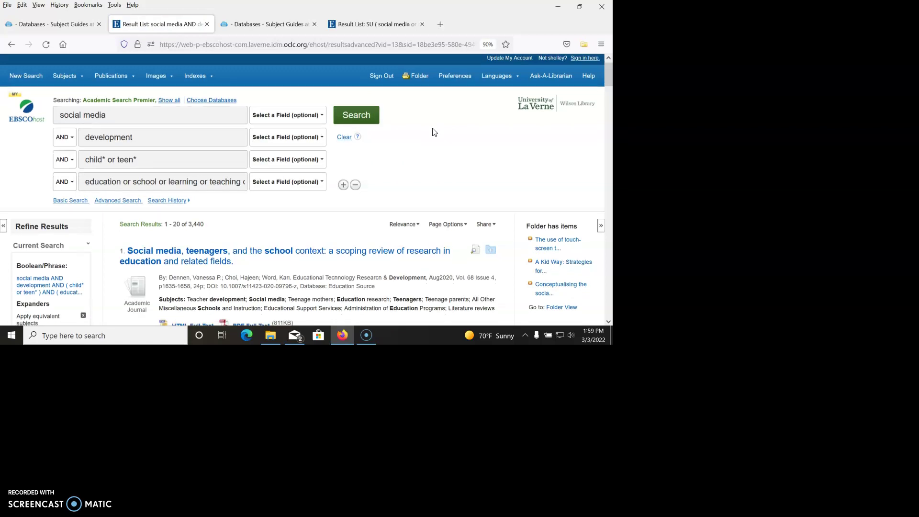
Preview the first result, on social media, teenagers, and the school context, and read its abstract
scroll(434, 133, "down", 1)
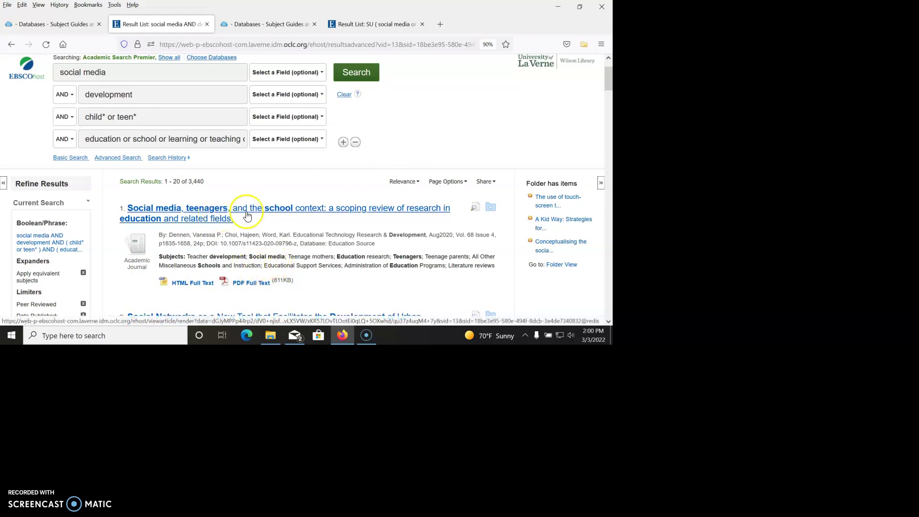
mouse_move(476, 208)
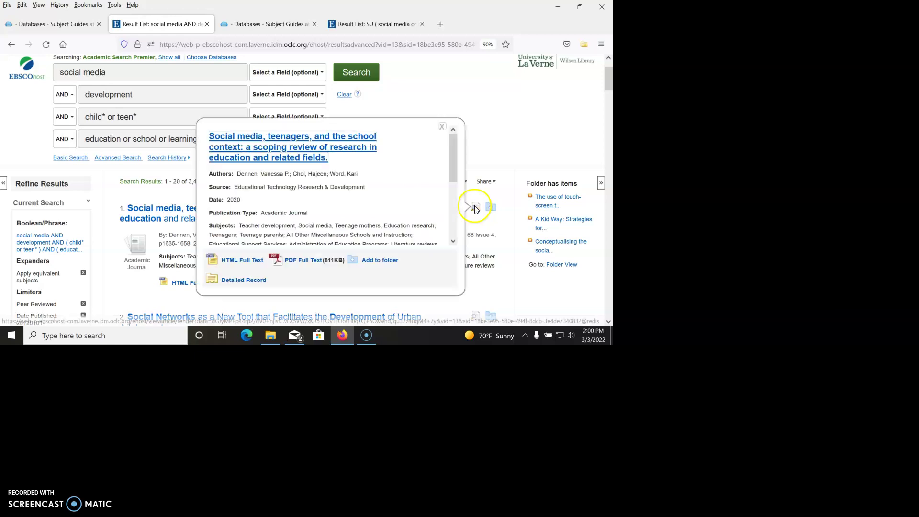
scroll(374, 184, "down", 2)
scroll(363, 183, "down", 1)
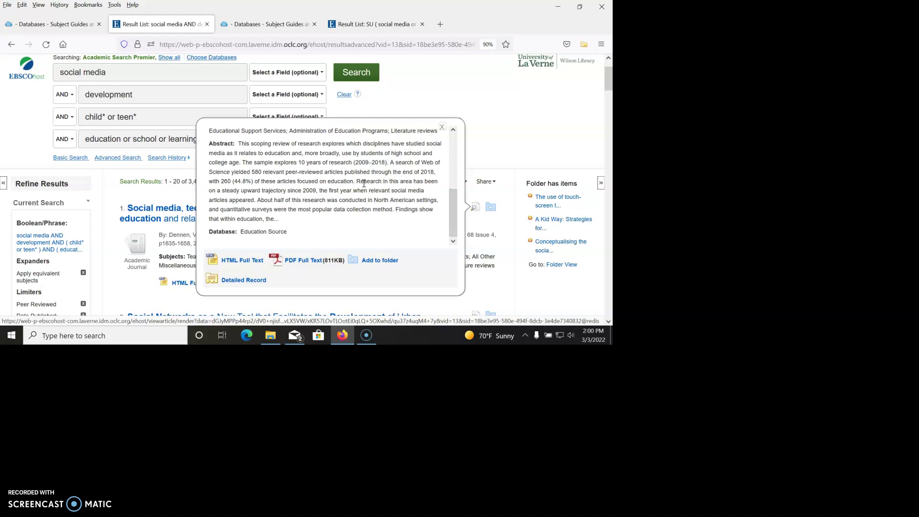
Save the article on social media, teenagers, and the school context to the "child social media" folder
left_click(491, 208)
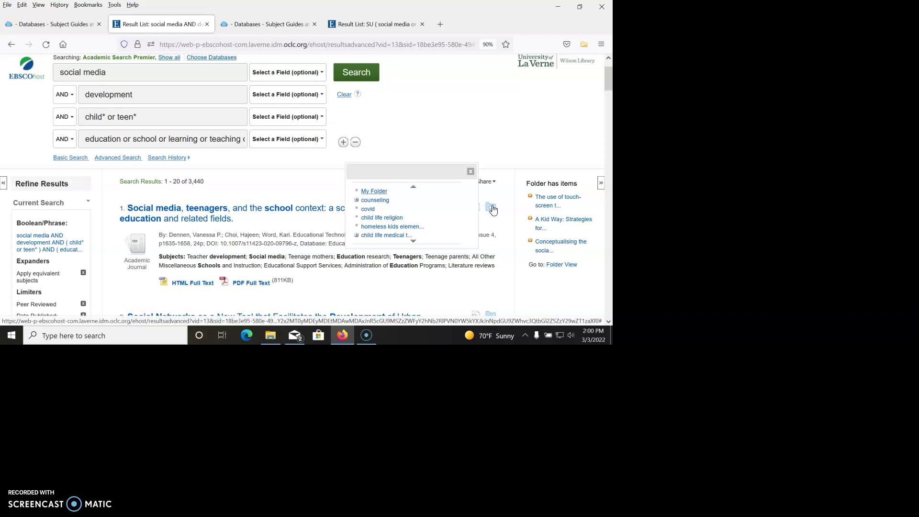
left_click(414, 241)
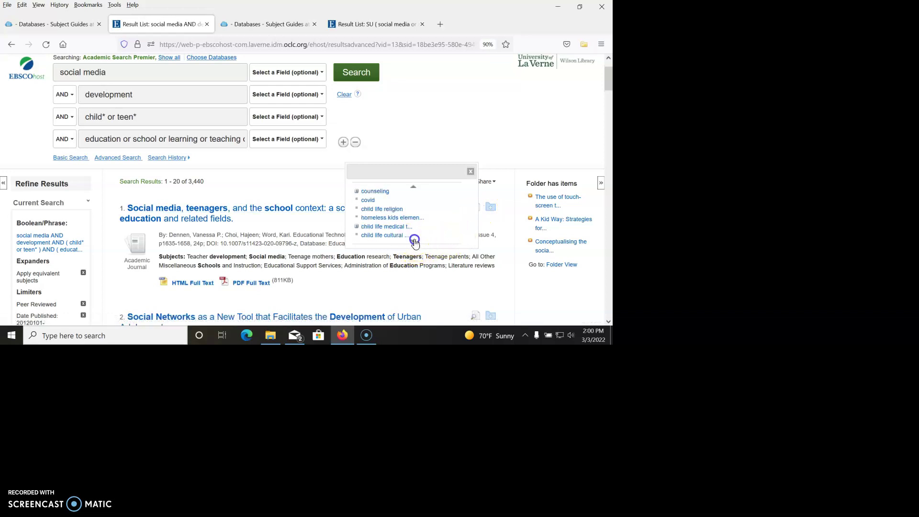
left_click(414, 241)
left_click(414, 241)
left_click(414, 241)
double_click(413, 241)
double_click(414, 241)
left_click(414, 241)
left_click(414, 240)
left_click(413, 241)
left_click(414, 241)
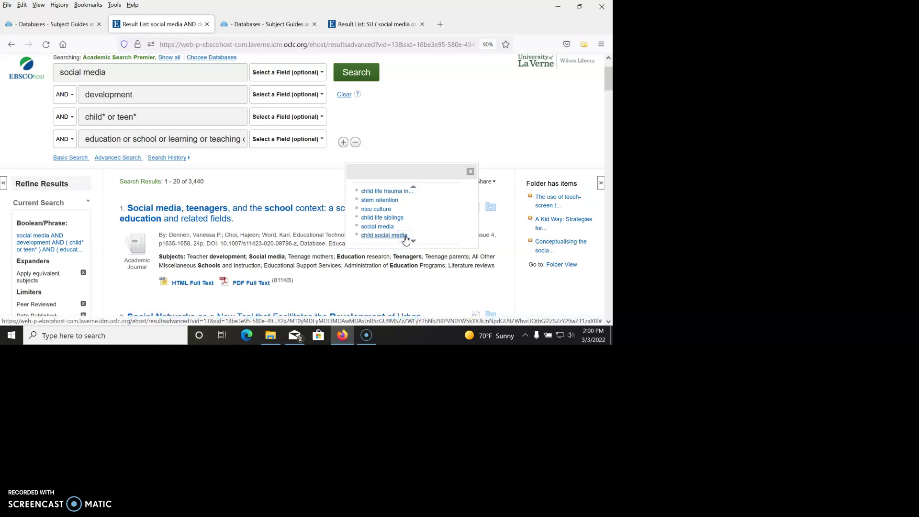
left_click(384, 235)
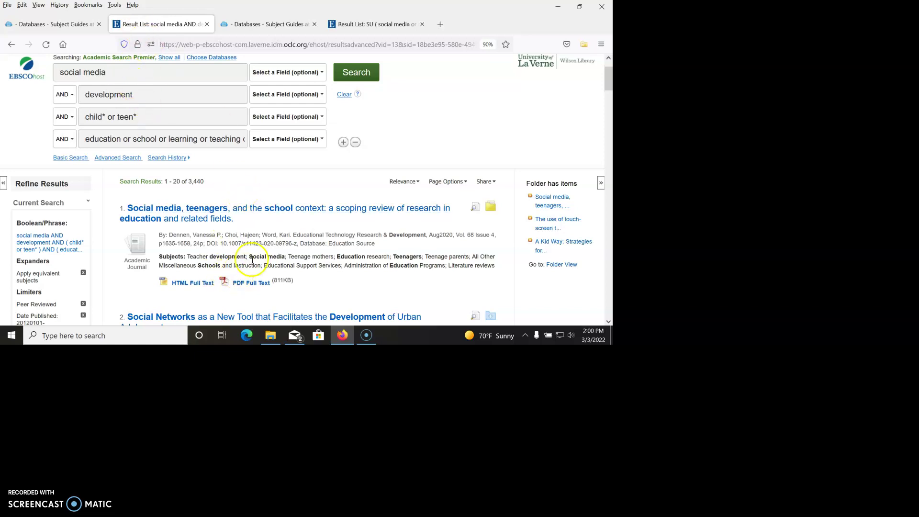
Restrict "social media" to SU Subject Terms, rerun the search and review the subjects of the first two results
left_click(279, 71)
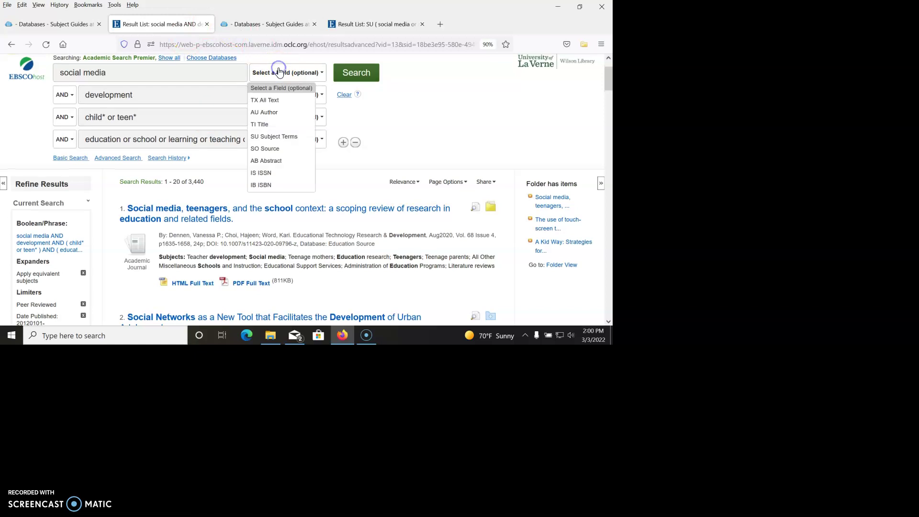
left_click(287, 138)
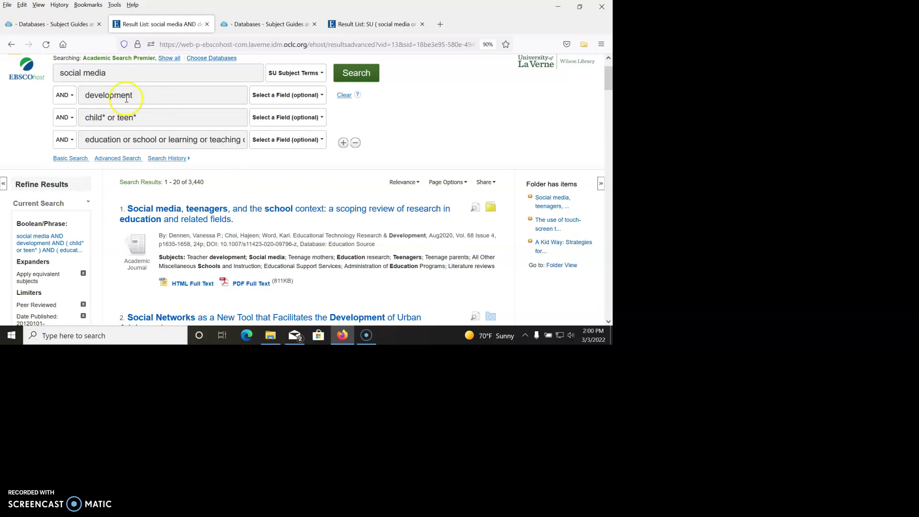
left_click(356, 74)
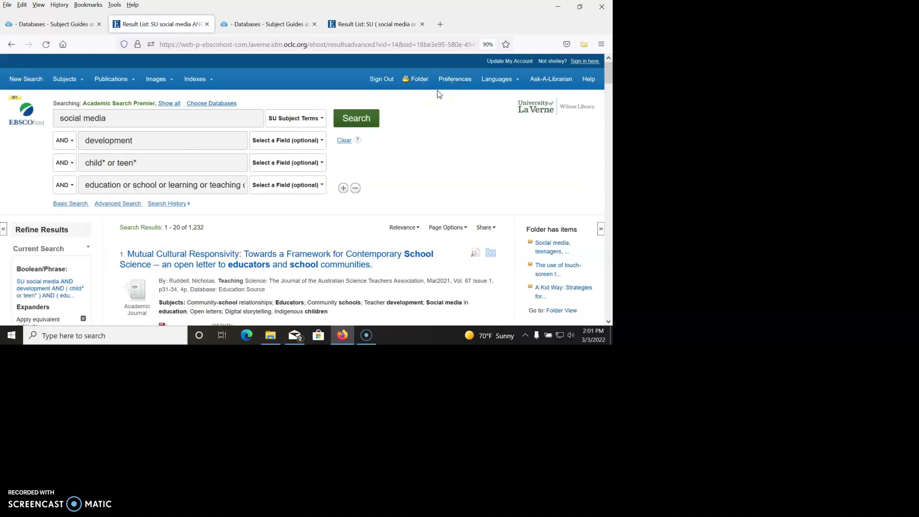
scroll(439, 94, "down", 1)
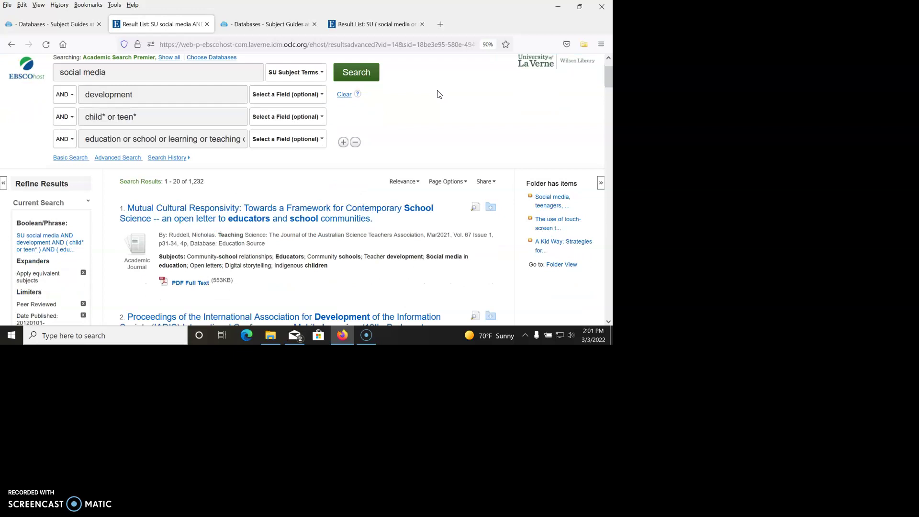
scroll(440, 95, "down", 3)
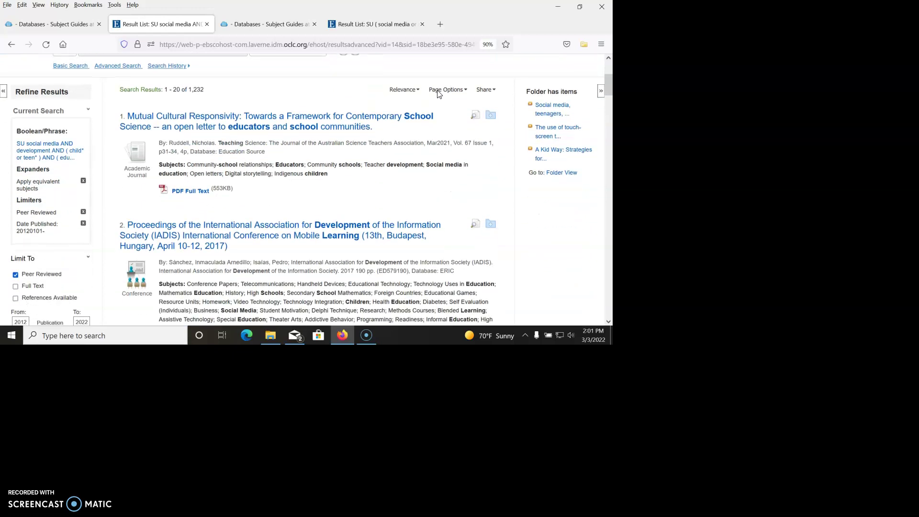
scroll(440, 94, "down", 1)
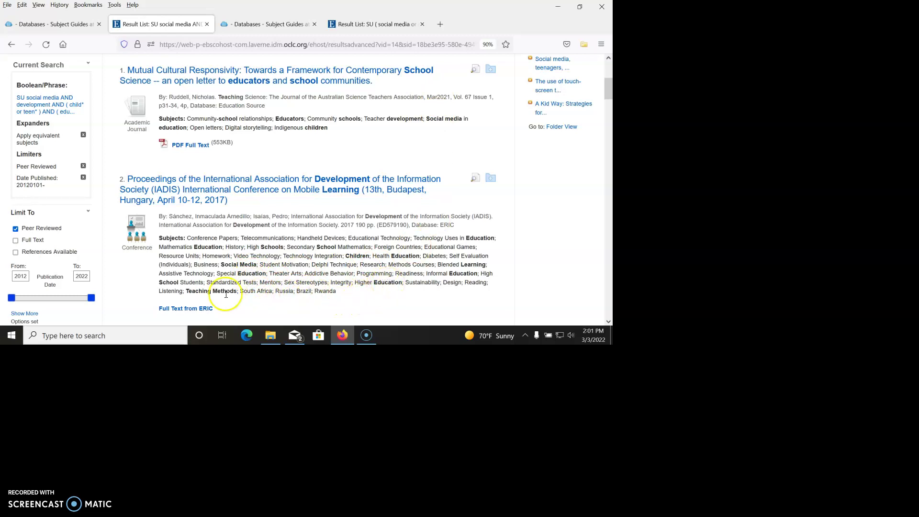
Replace the fourth search term with "teaching methods" and run the search again
scroll(266, 236, "up", 4)
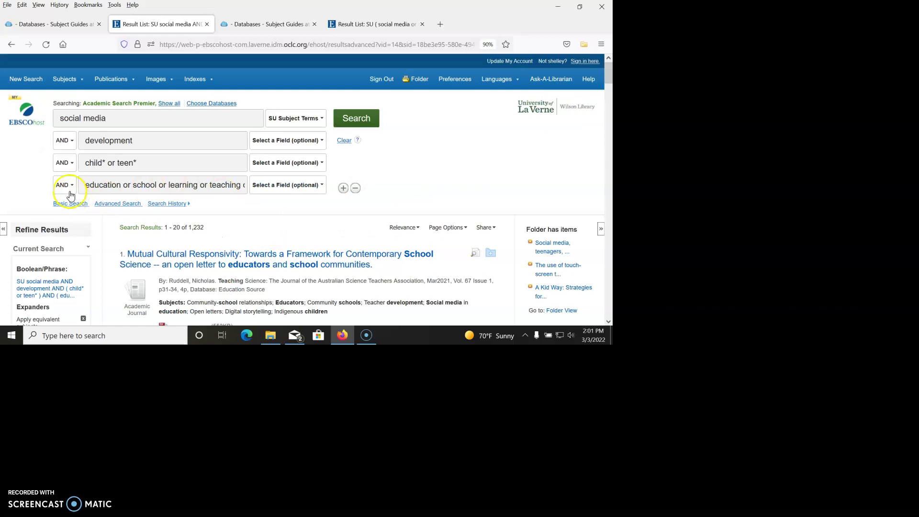
left_click_drag(85, 184, 570, 171)
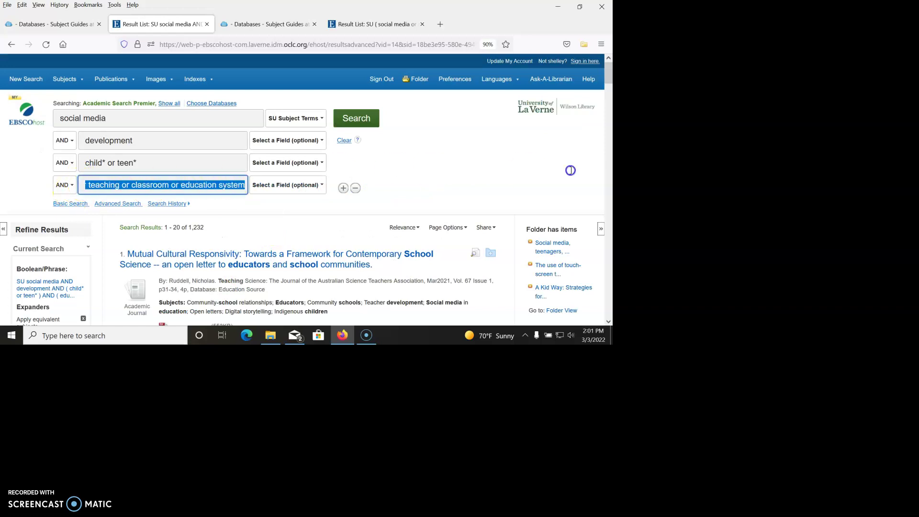
type("te")
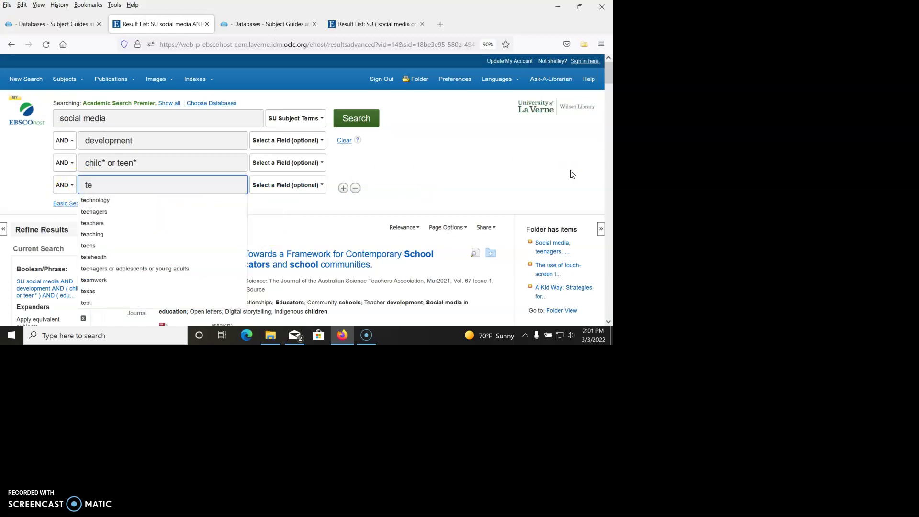
type("aching")
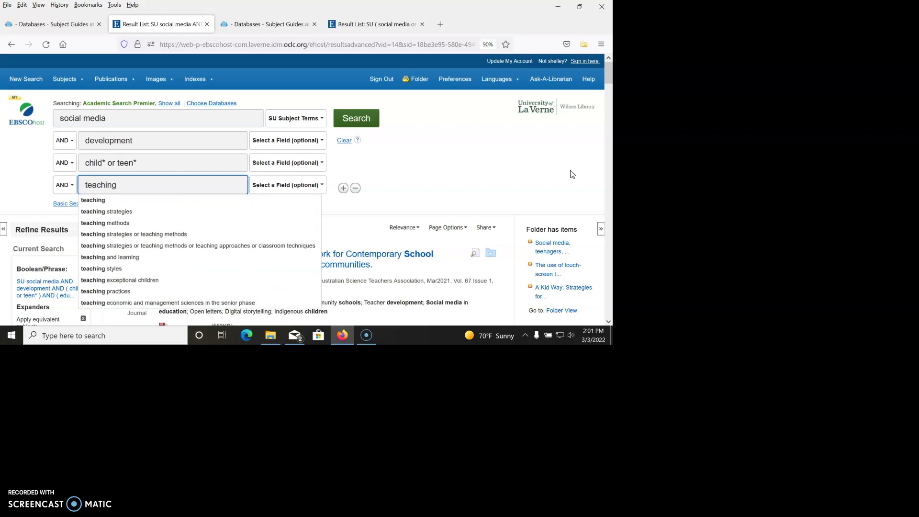
type(" methods")
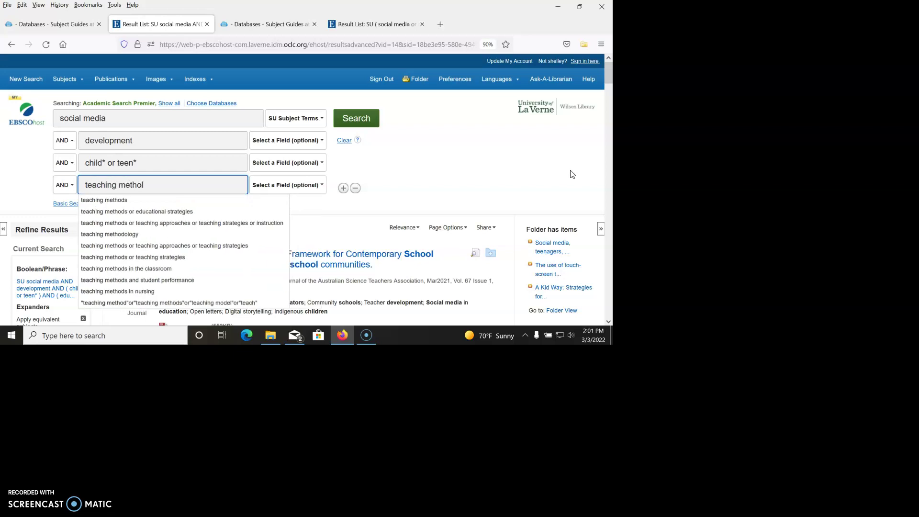
left_click(442, 123)
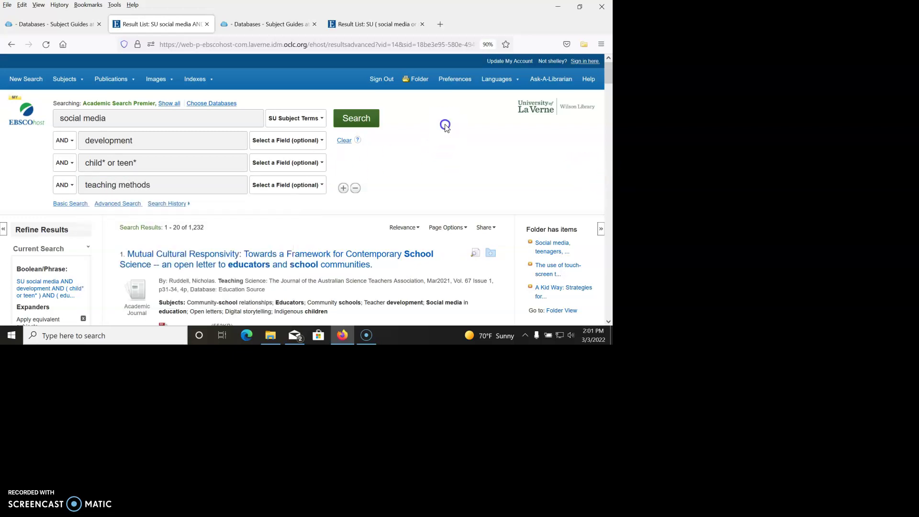
left_click(356, 124)
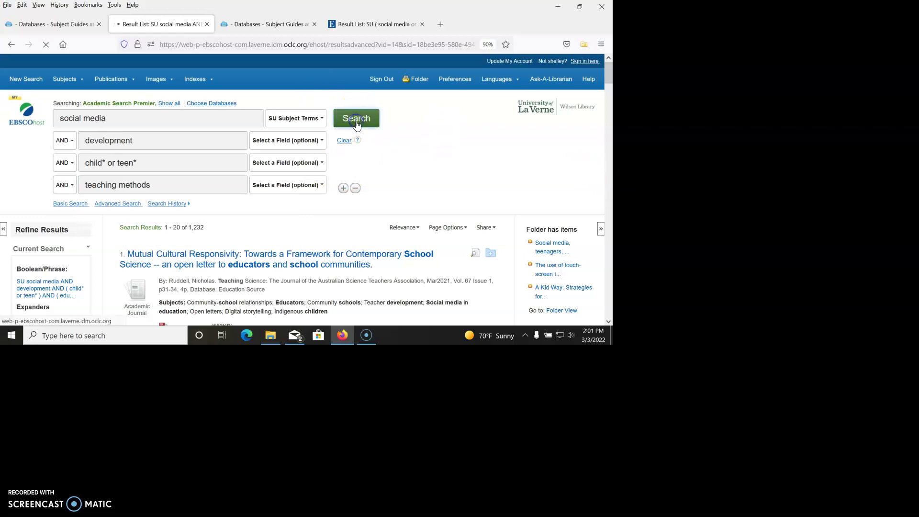
left_click(377, 122)
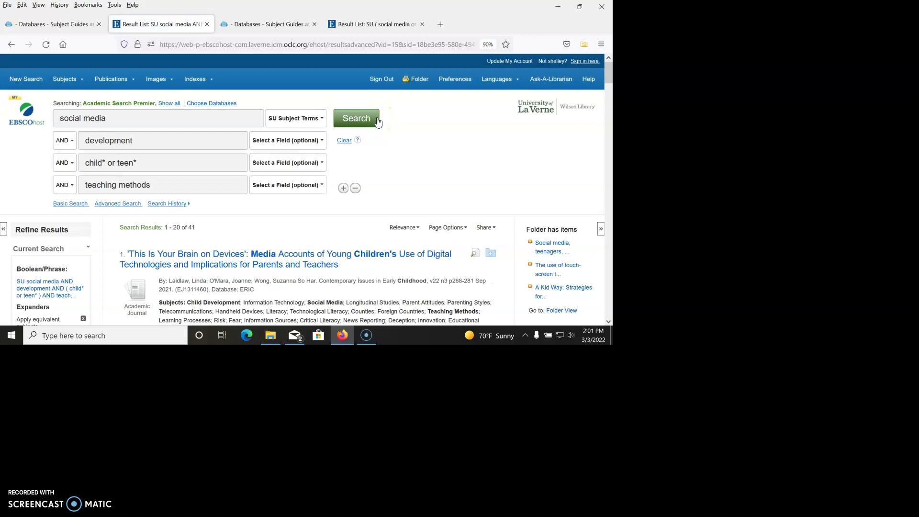
Restrict "teaching methods" to SU Subject Terms and run the search again
left_click(274, 186)
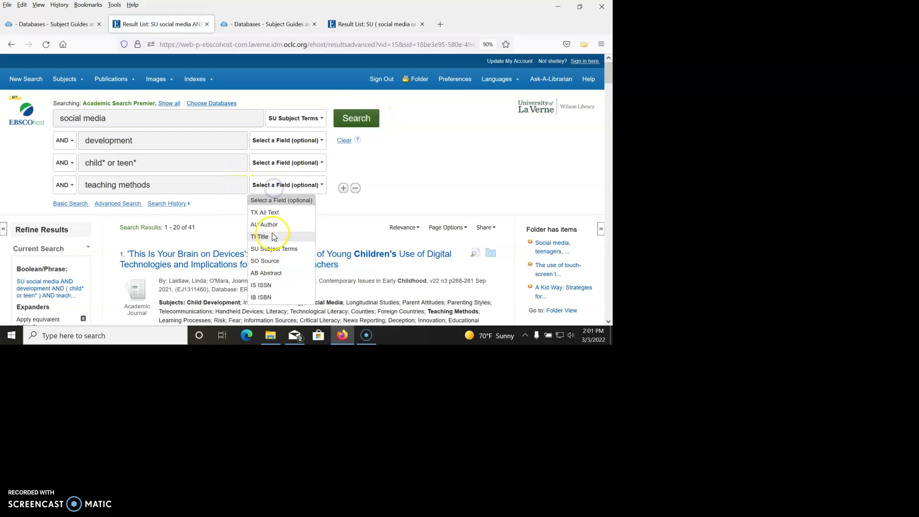
left_click(274, 248)
left_click(364, 126)
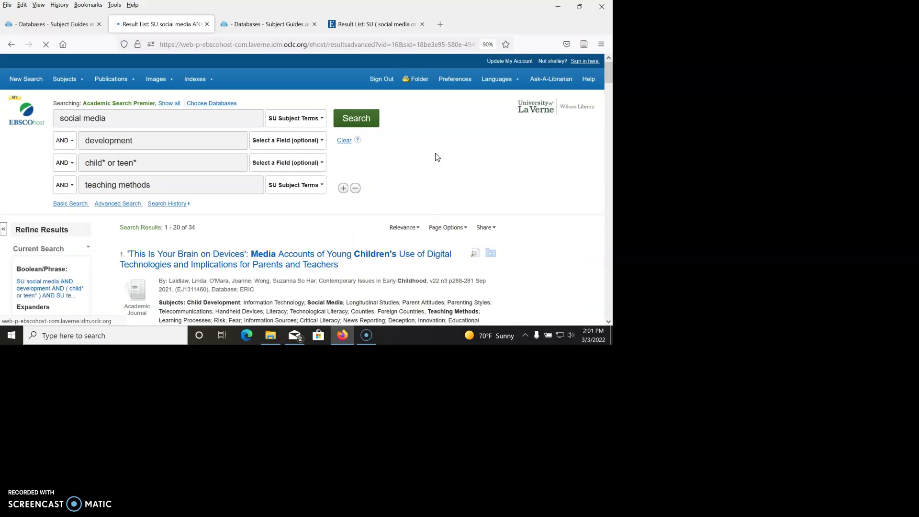
scroll(437, 157, "down", 2)
scroll(437, 157, "up", 2)
Remove the SU Subject Terms restriction from "teaching methods" and rerun the search
left_click(161, 162)
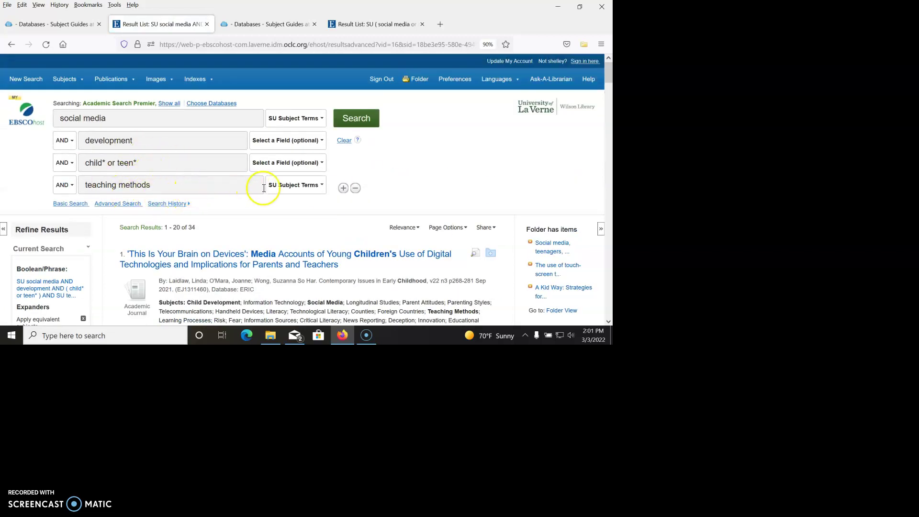
left_click(317, 186)
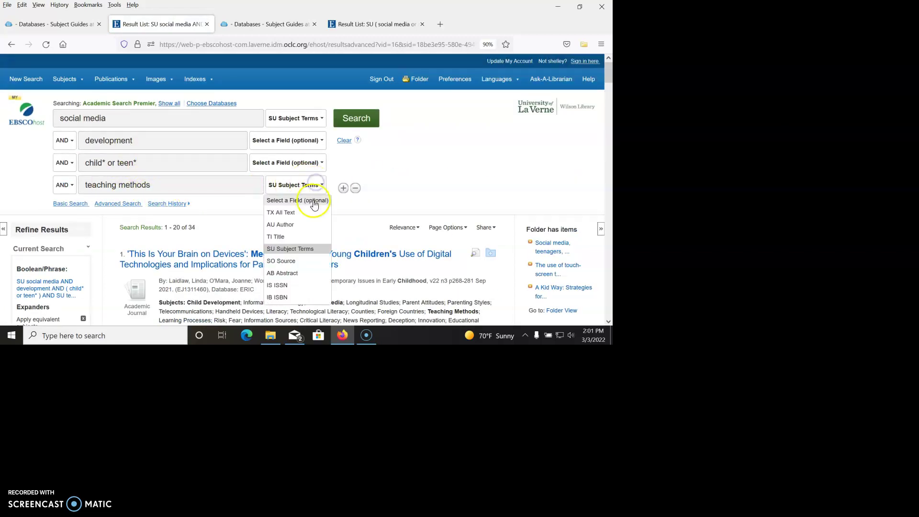
left_click(309, 198)
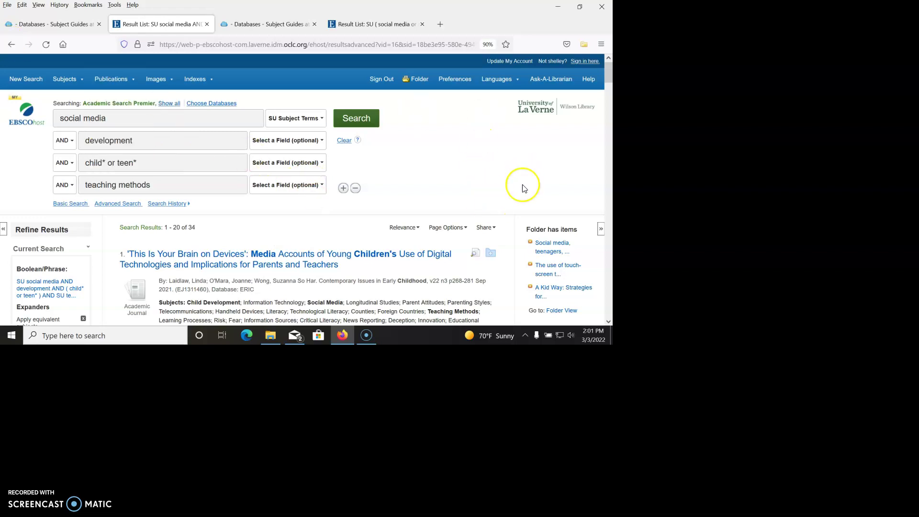
left_click(371, 120)
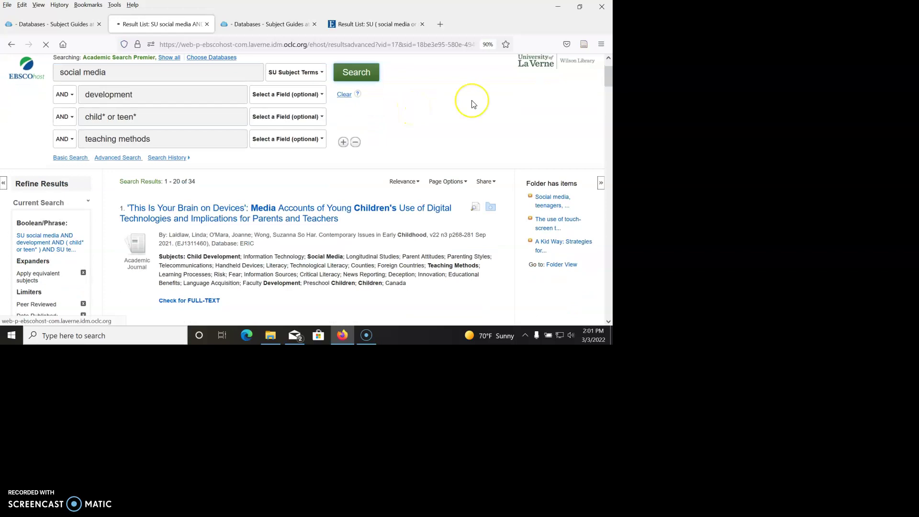
scroll(473, 104, "down", 2)
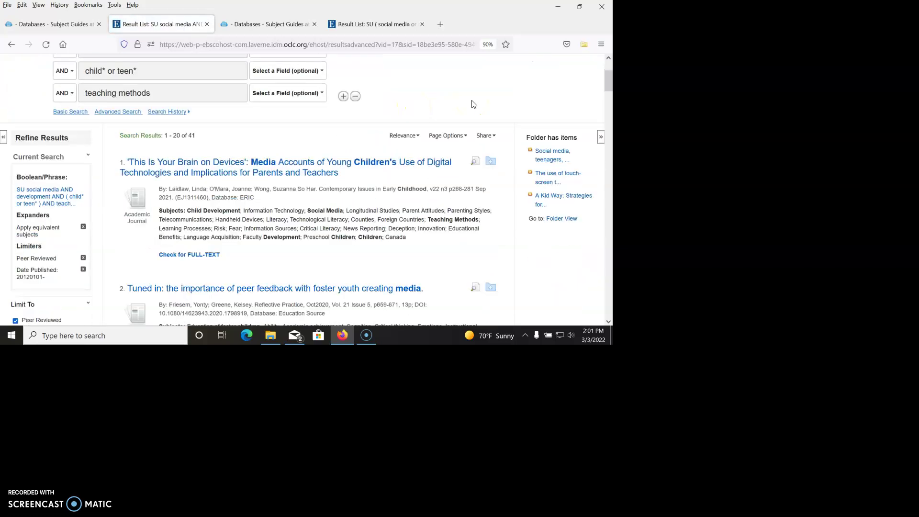
scroll(160, 86, "up", 2)
Broaden the first search term to "social media or social networks" and run the search again
mouse_move(161, 88)
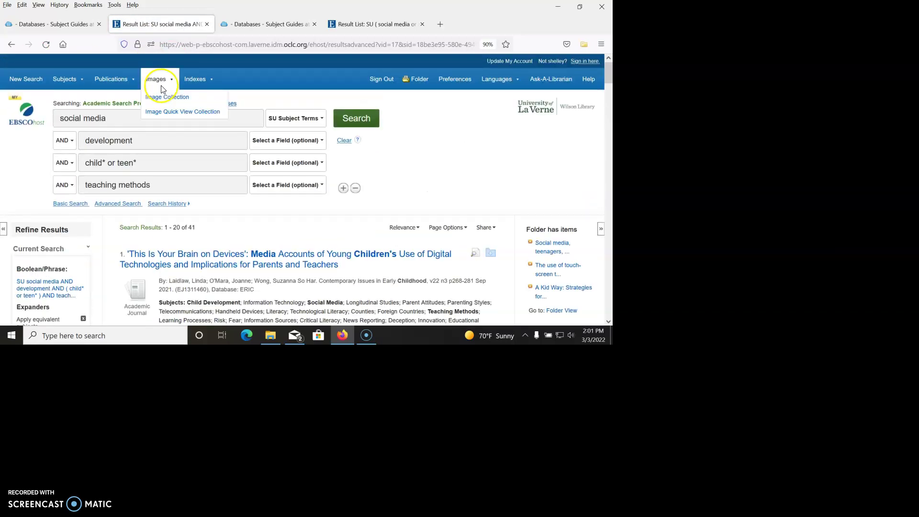
left_click(138, 115)
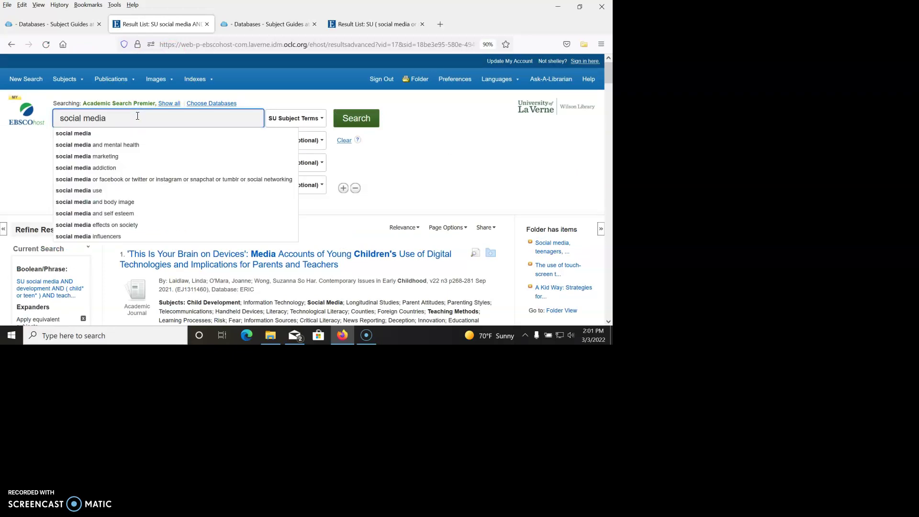
type("or soci")
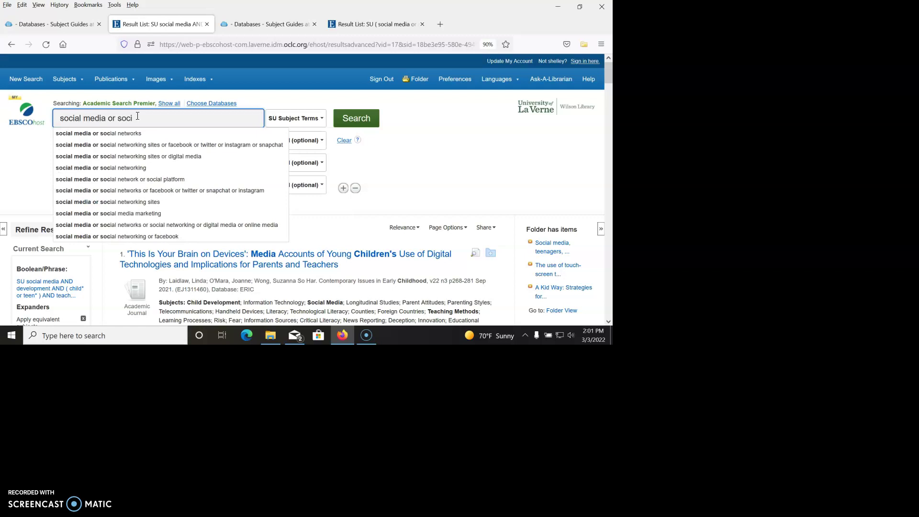
type("al networks")
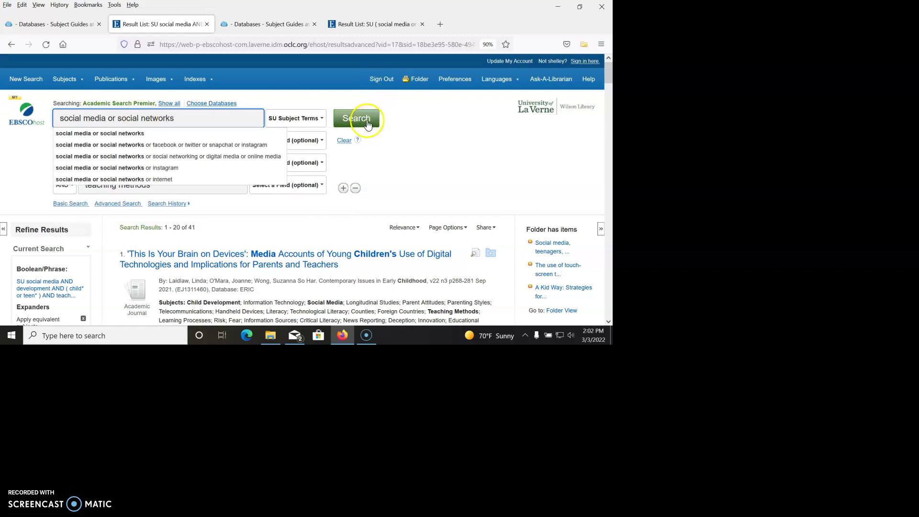
left_click(364, 121)
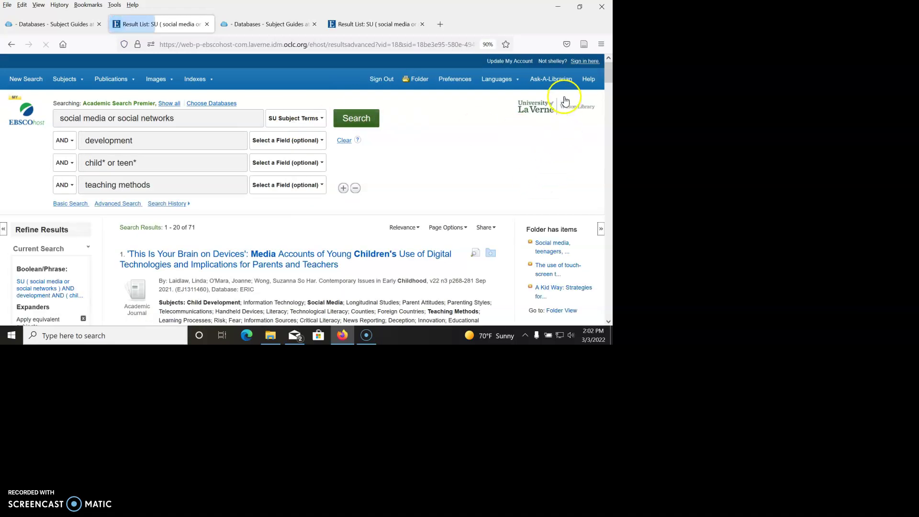
Check the full-text availability of the first result, 'This Is Your Brain on Devices', and return to the result list
scroll(565, 100, "down", 2)
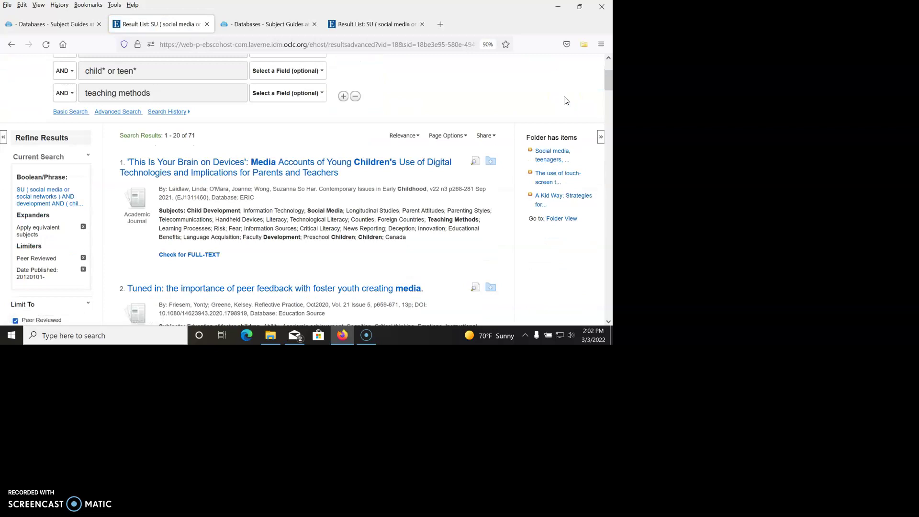
scroll(565, 100, "down", 1)
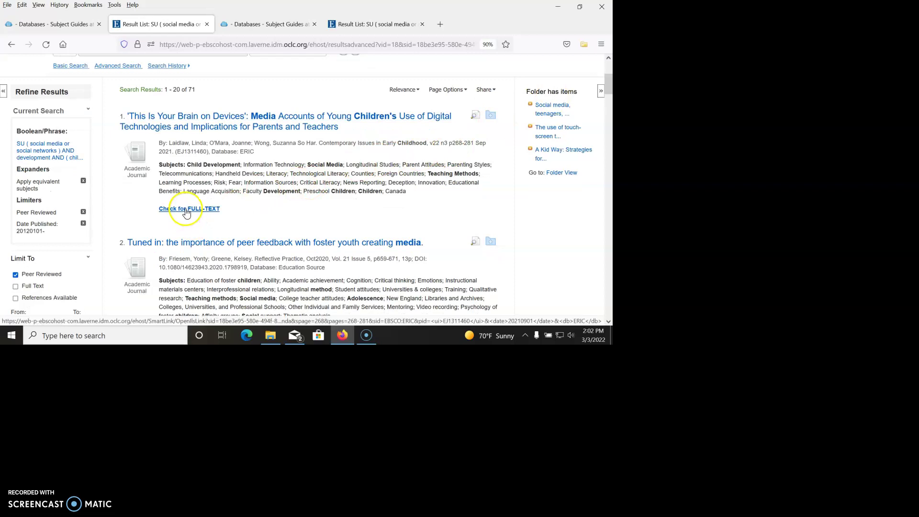
left_click(201, 209)
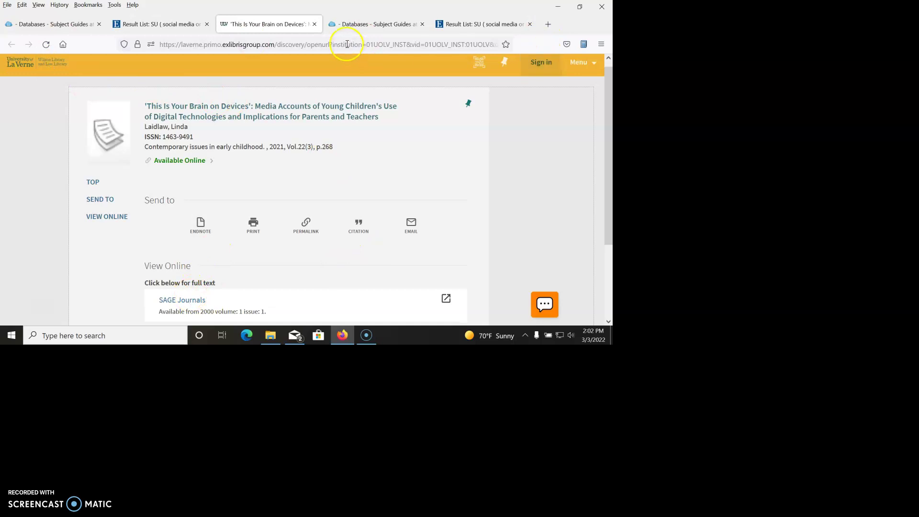
left_click(314, 24)
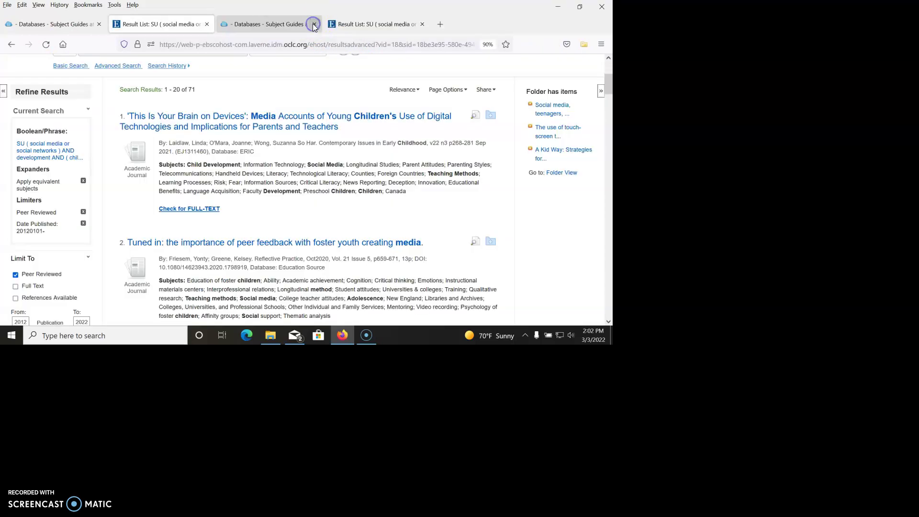
Limit the results to the quantitative study methodology
scroll(493, 129, "down", 6)
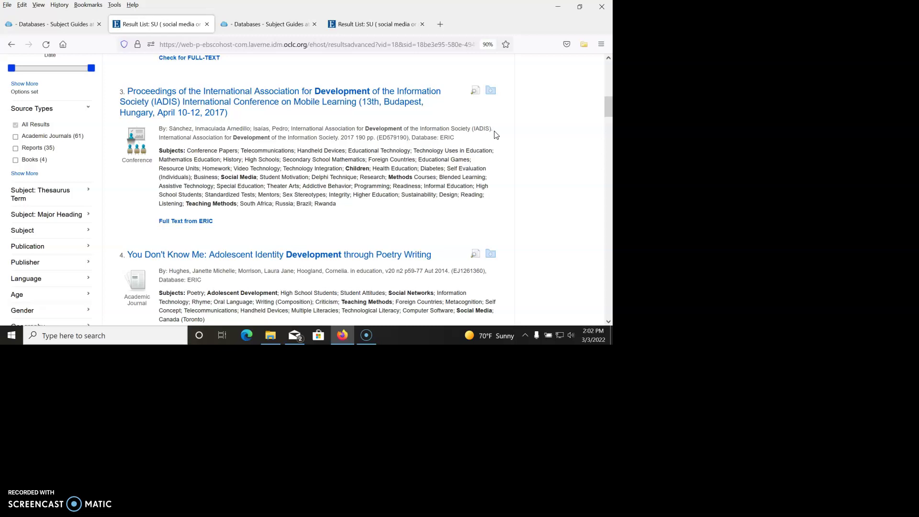
scroll(496, 135, "down", 1)
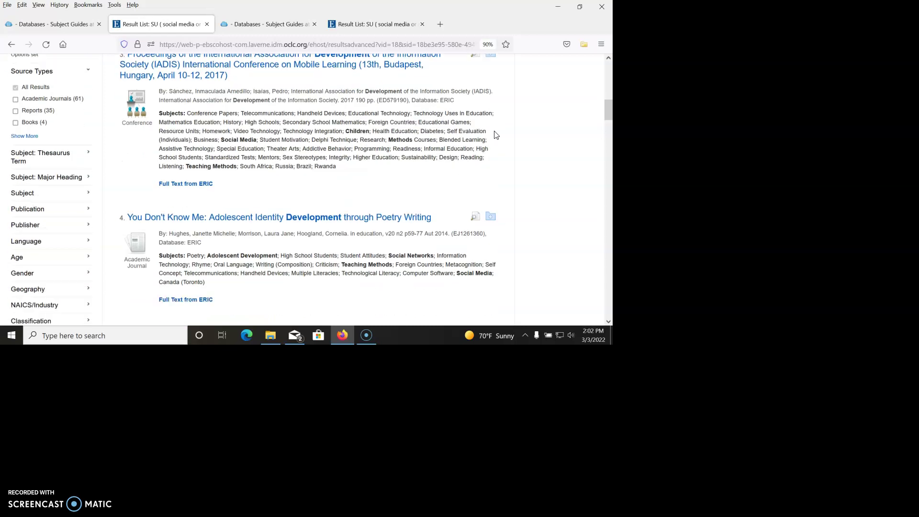
scroll(495, 135, "down", 1)
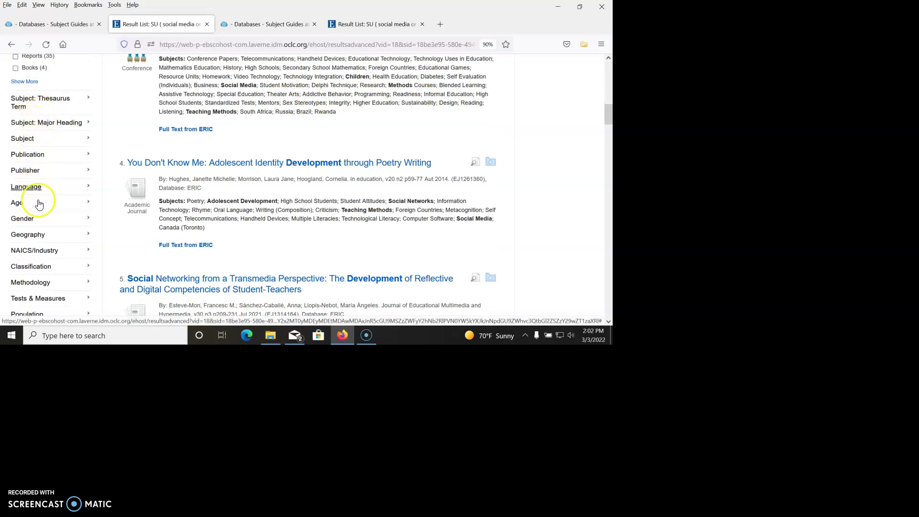
scroll(53, 261, "down", 1)
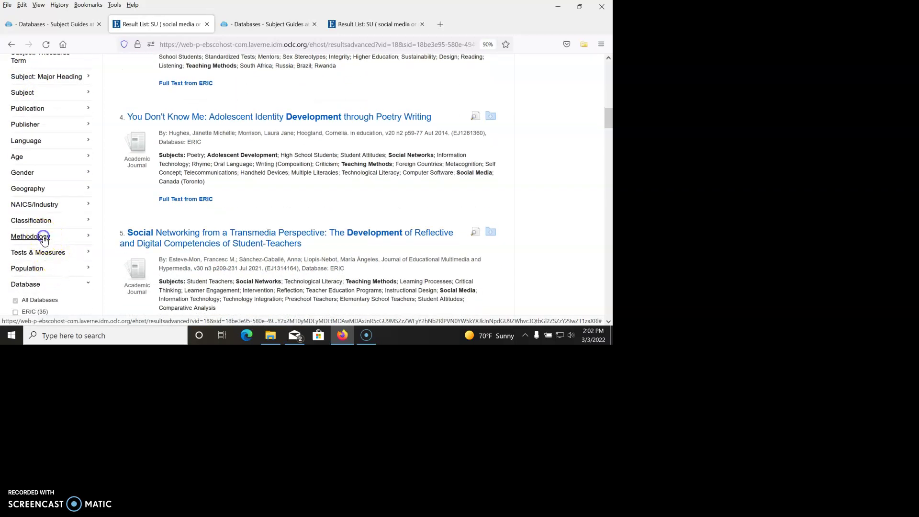
left_click(42, 237)
scroll(62, 236, "down", 1)
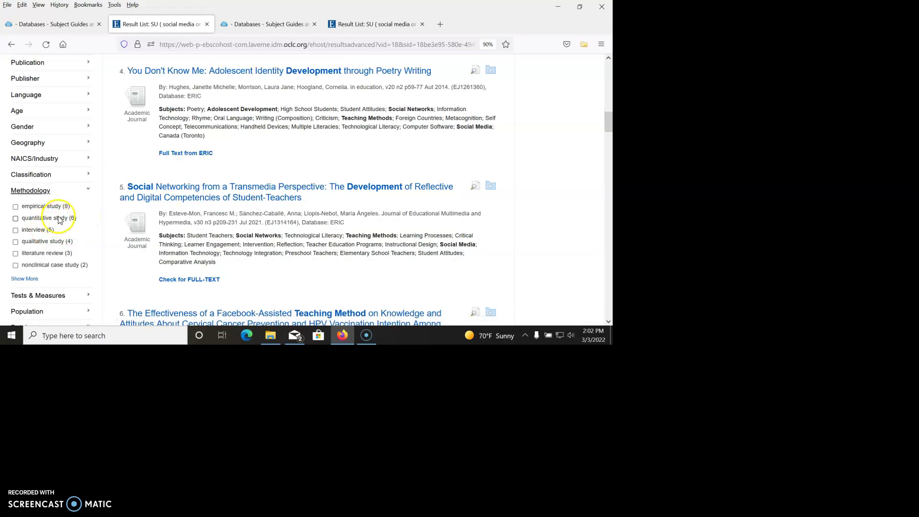
left_click(61, 218)
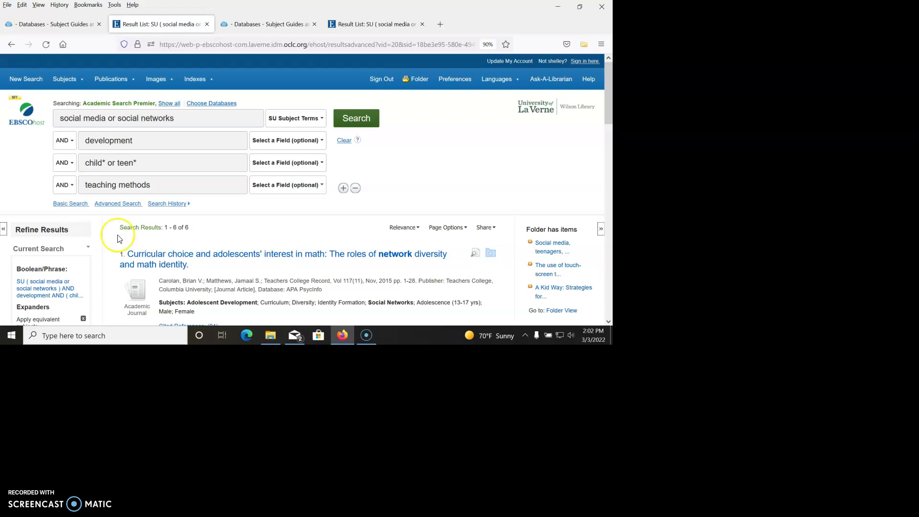
Review the titles and subjects of the quantitative study results, and return to the result list without that limit
scroll(417, 187, "down", 2)
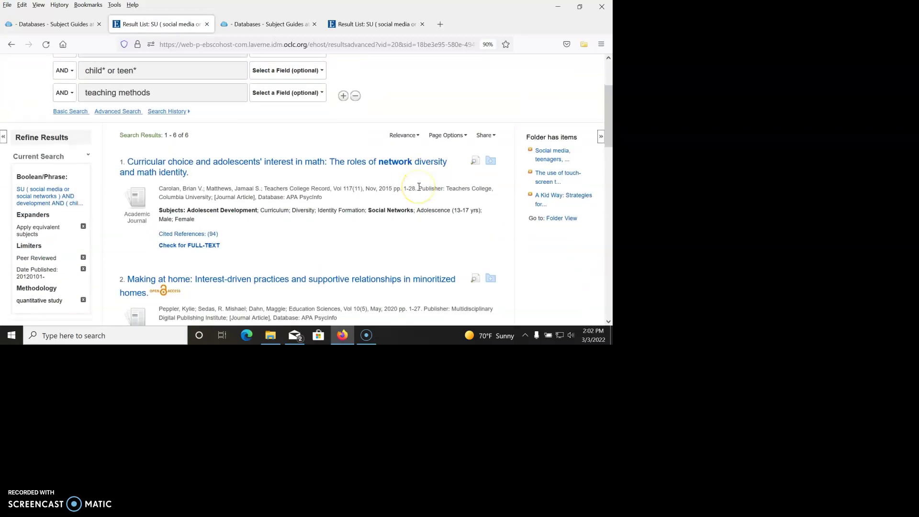
scroll(419, 188, "down", 1)
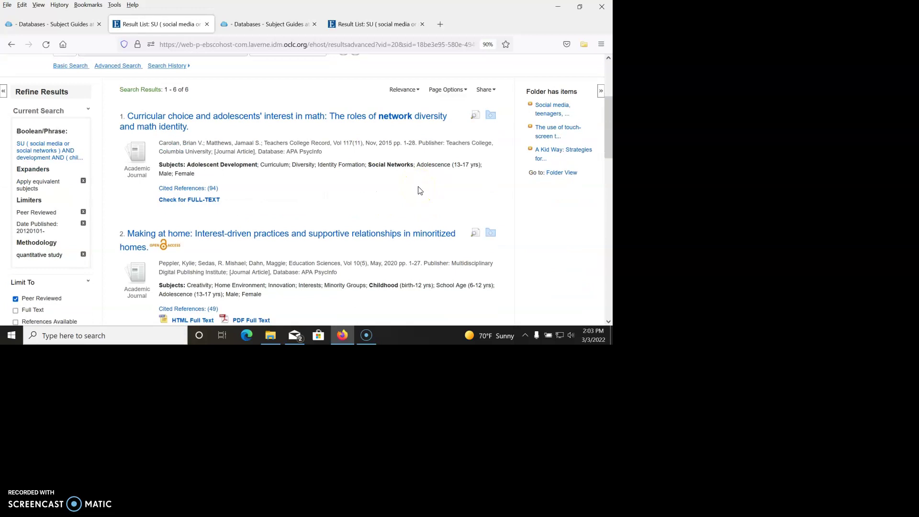
scroll(419, 190, "up", 3)
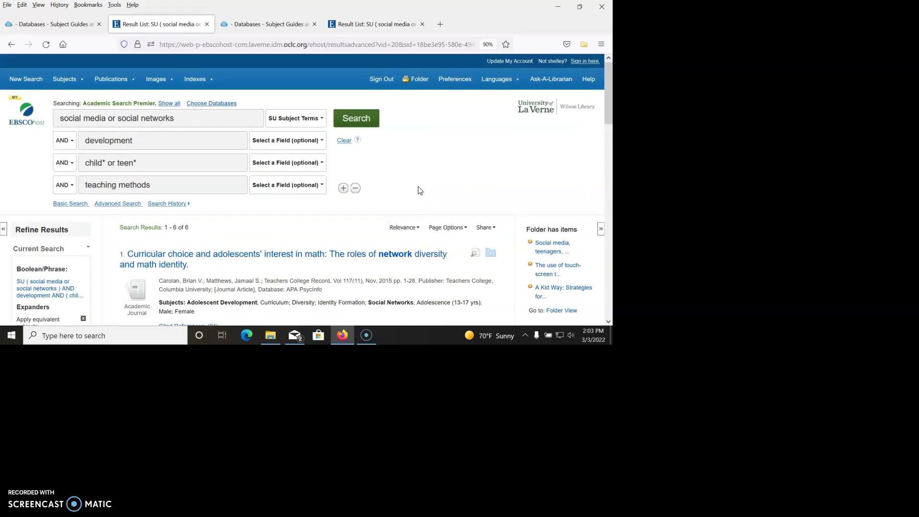
scroll(420, 190, "down", 3)
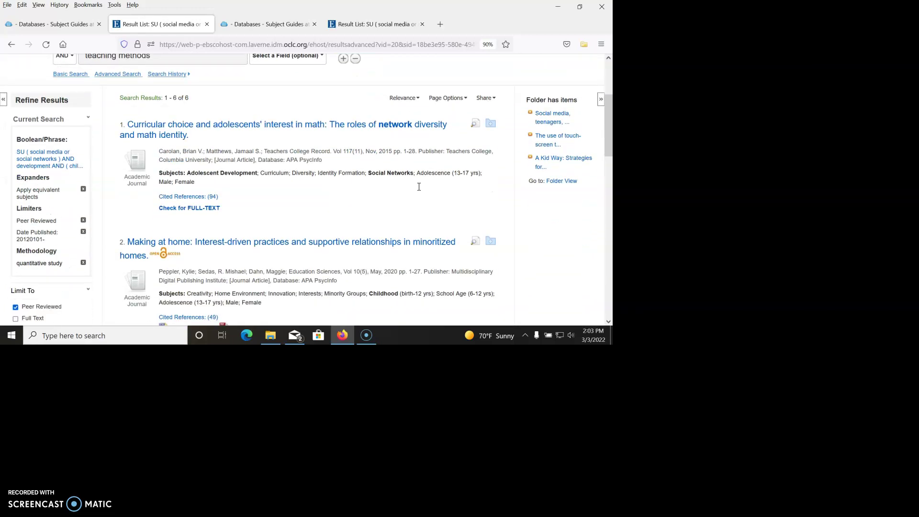
scroll(419, 191, "down", 2)
left_click(428, 195)
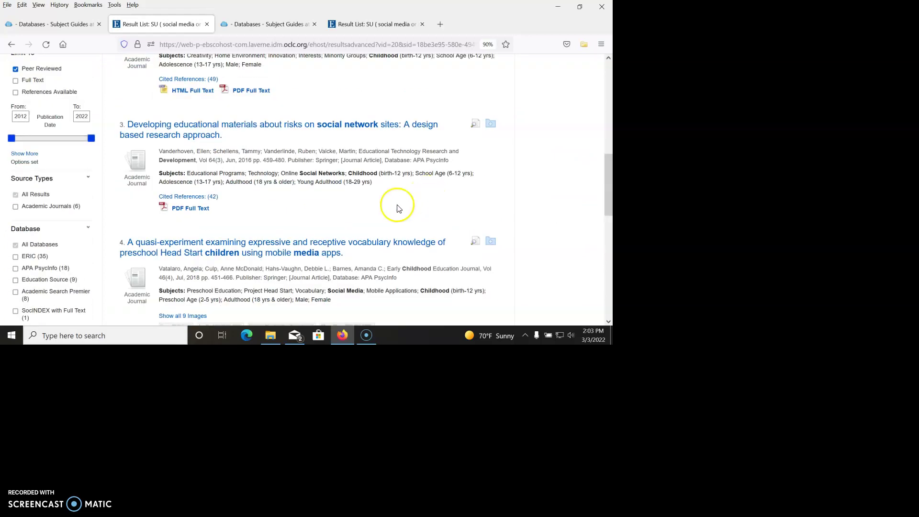
scroll(226, 240, "down", 5)
left_click(205, 242)
scroll(208, 244, "up", 4)
left_click(158, 170)
scroll(160, 143, "up", 3)
left_click(74, 73)
left_click(10, 45)
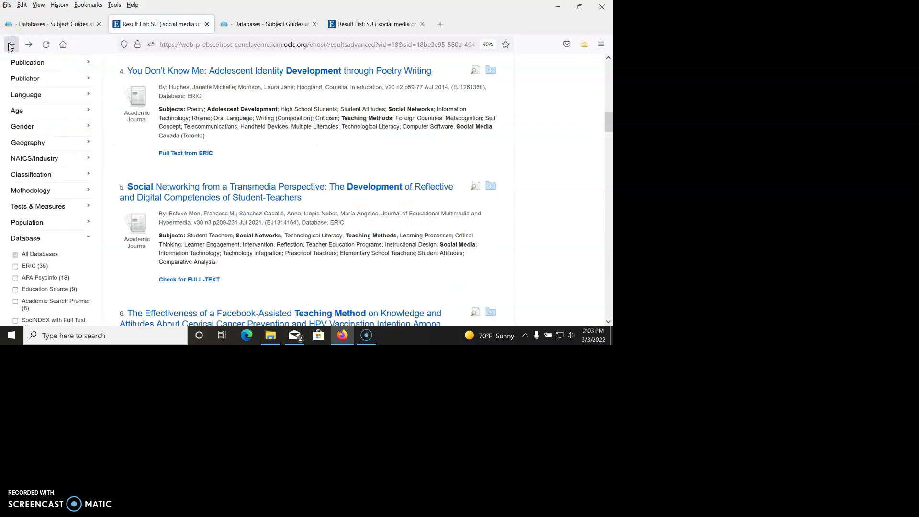
Expand the Methodology filter for the full result list and examine the available study types
left_click(46, 193)
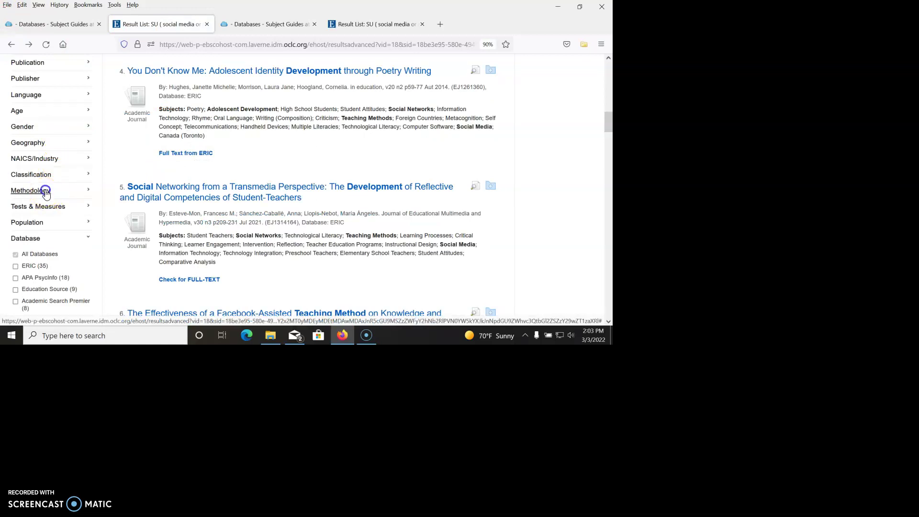
left_click(16, 256)
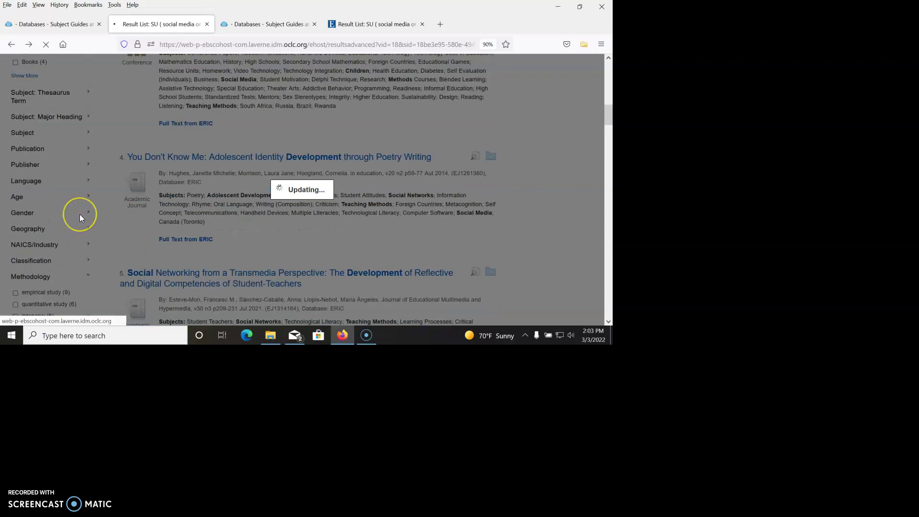
scroll(88, 237, "down", 10)
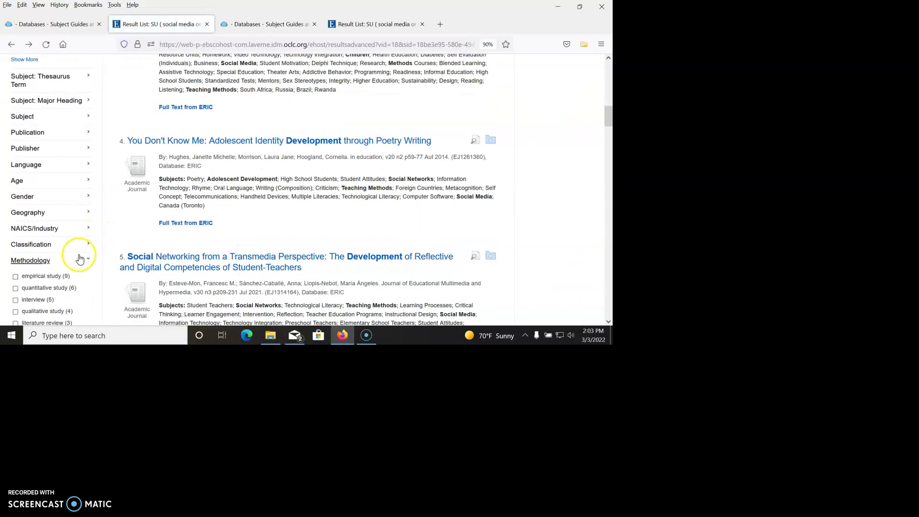
left_click(43, 167)
left_click(42, 168)
left_click(612, 181)
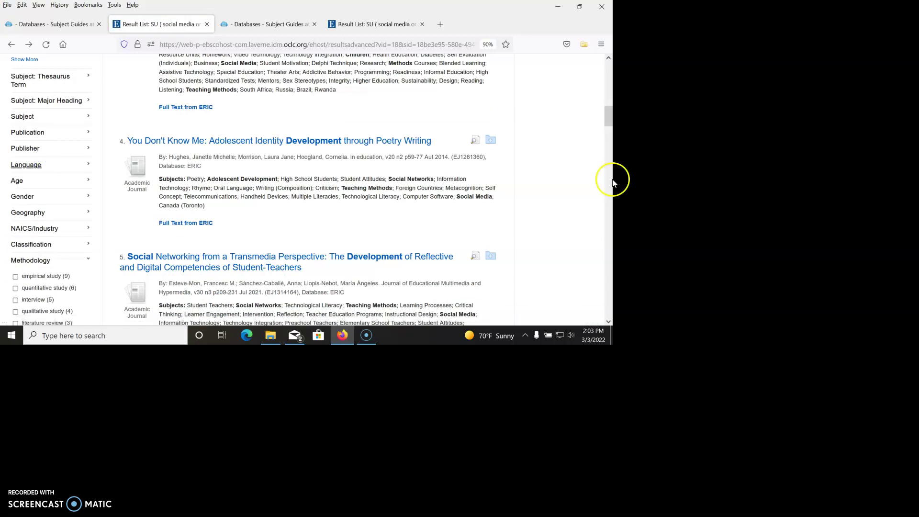
scroll(612, 181, "down", 5)
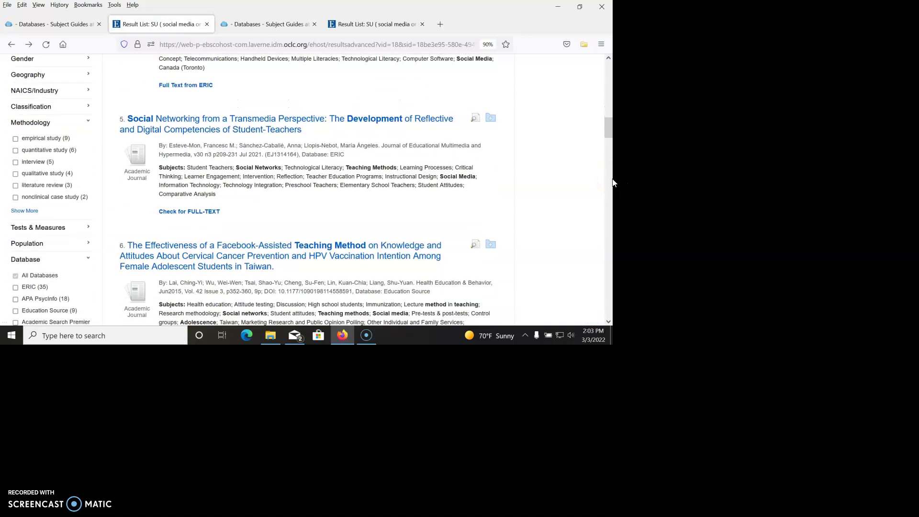